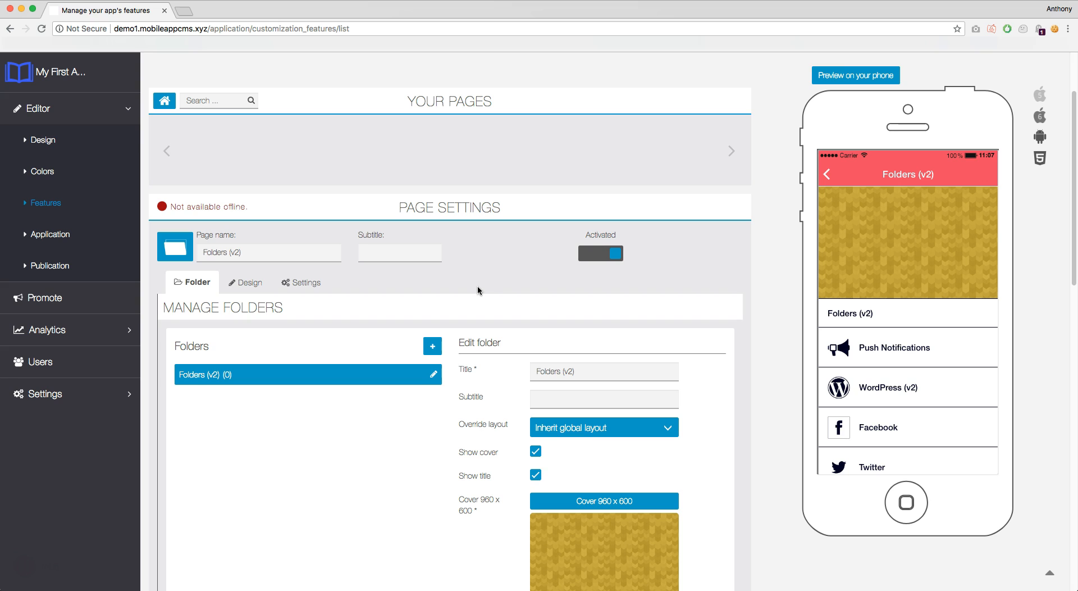
Rename the folder's title as "My First folder"
{"action": "scroll", "coordinate": [478, 290], "scroll_direction": "down", "scroll_amount": 5}
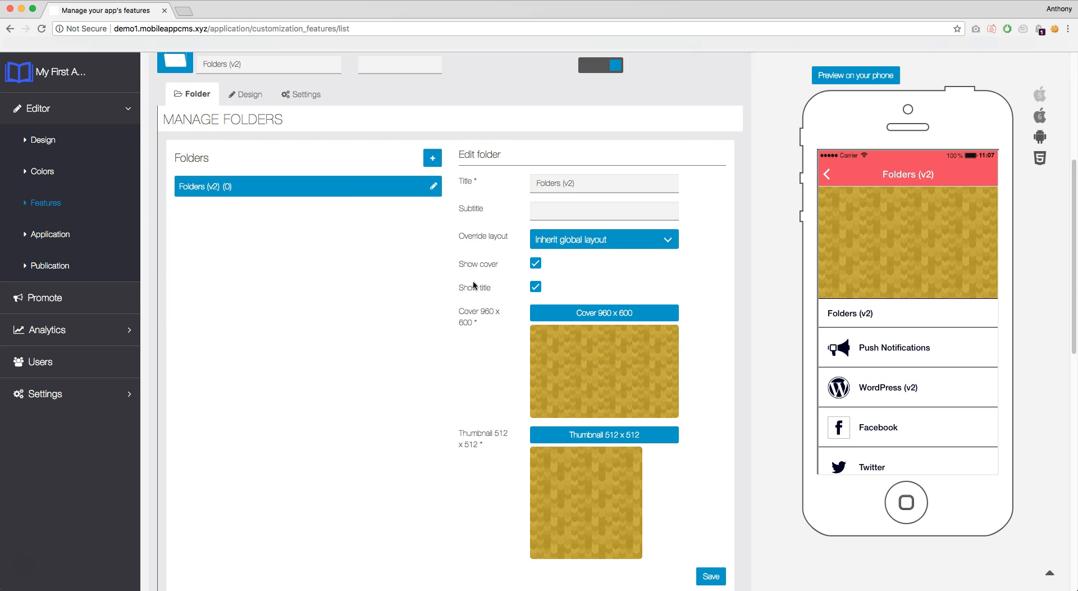
{"action": "left_click_drag", "start_coordinate": [590, 185], "coordinate": [529, 184]}
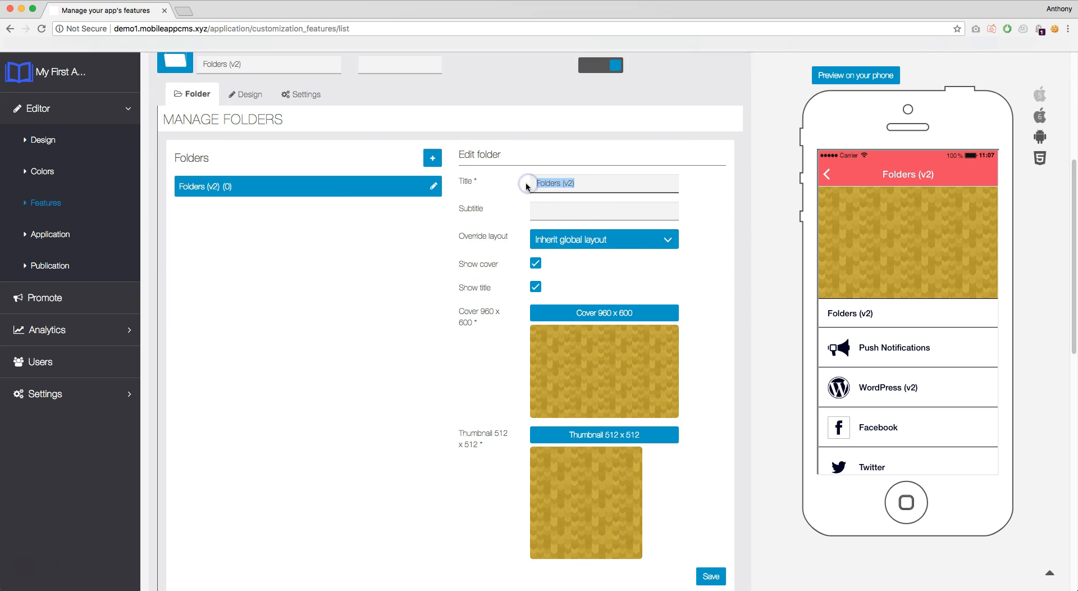
{"action": "type", "text": "My First f"}
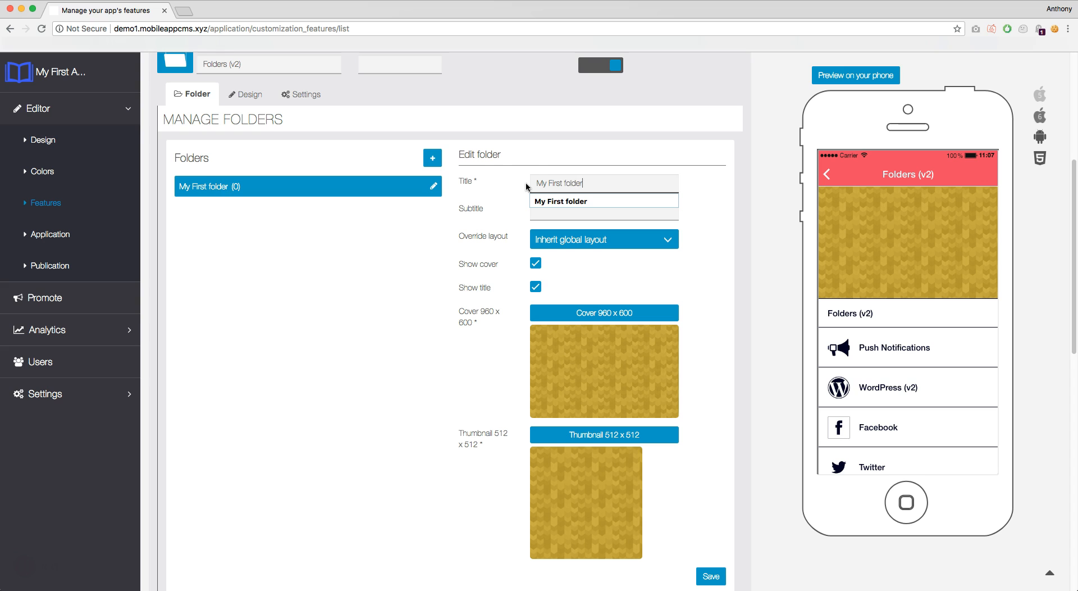
{"action": "left_click", "coordinate": [472, 174]}
{"action": "left_click", "coordinate": [430, 259]}
Set the folder's cover to Background.jpg from Pictures, with the crop area moved down towards the middle of the picture
{"action": "left_click", "coordinate": [573, 320]}
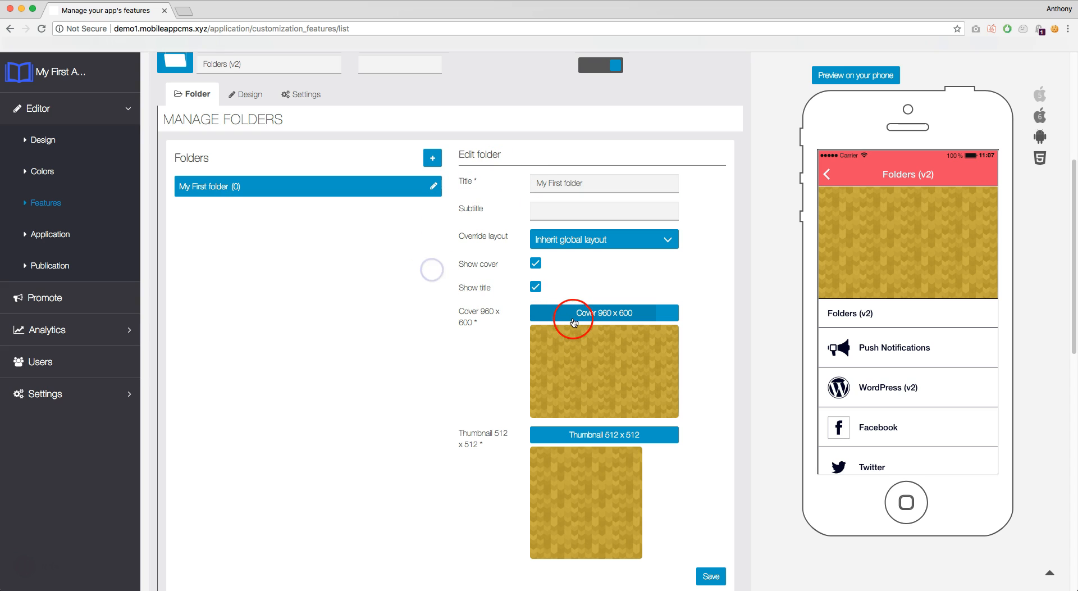
{"action": "left_click", "coordinate": [545, 276]}
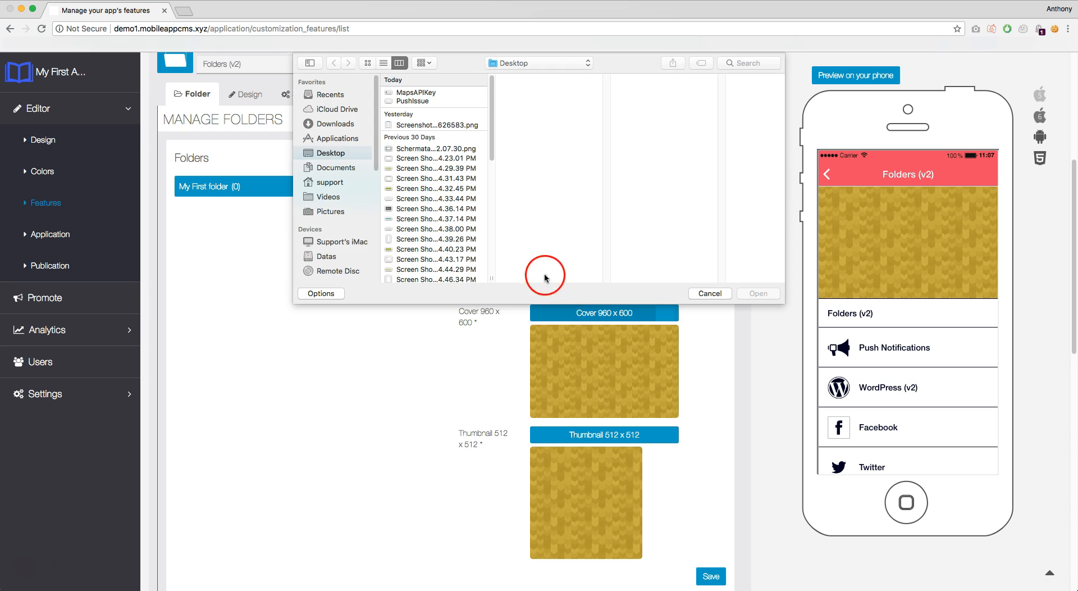
{"action": "left_click", "coordinate": [330, 211]}
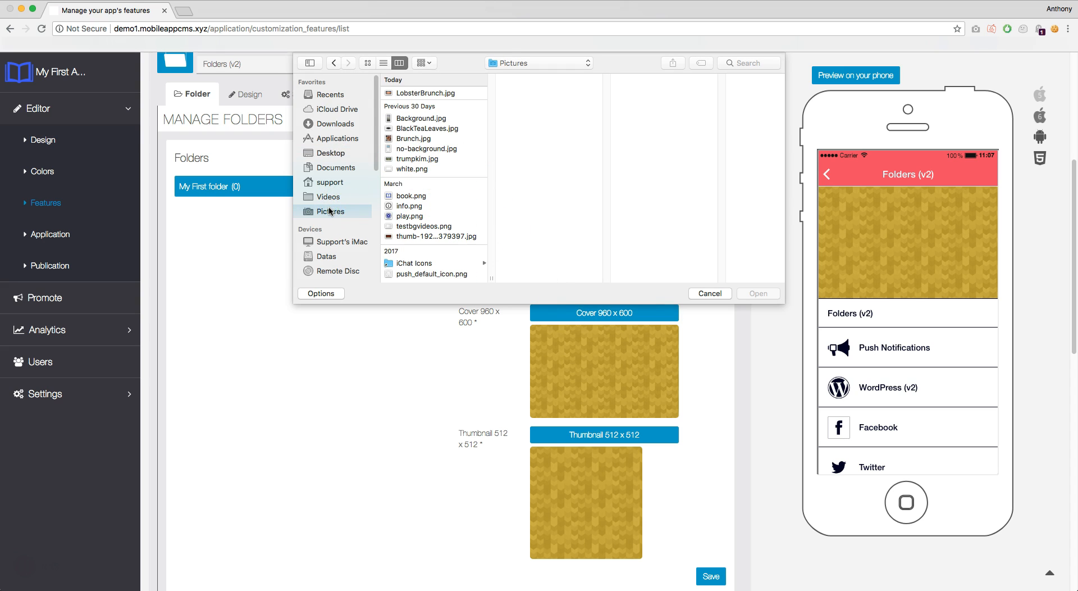
{"action": "left_click", "coordinate": [439, 119]}
{"action": "left_click", "coordinate": [758, 293]}
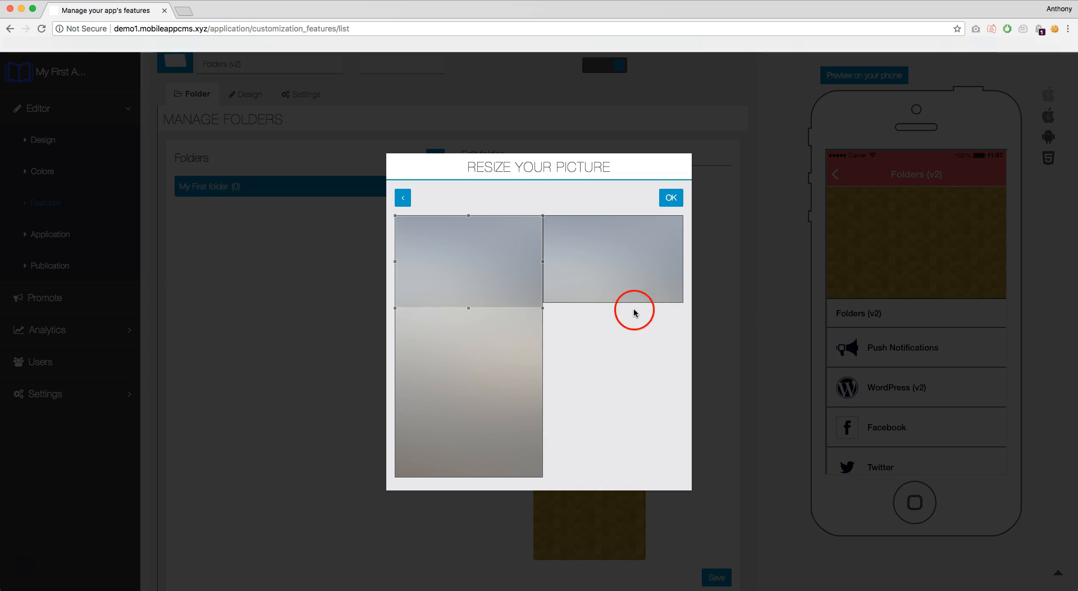
{"action": "left_click_drag", "start_coordinate": [484, 298], "coordinate": [480, 349]}
{"action": "left_click", "coordinate": [673, 199]}
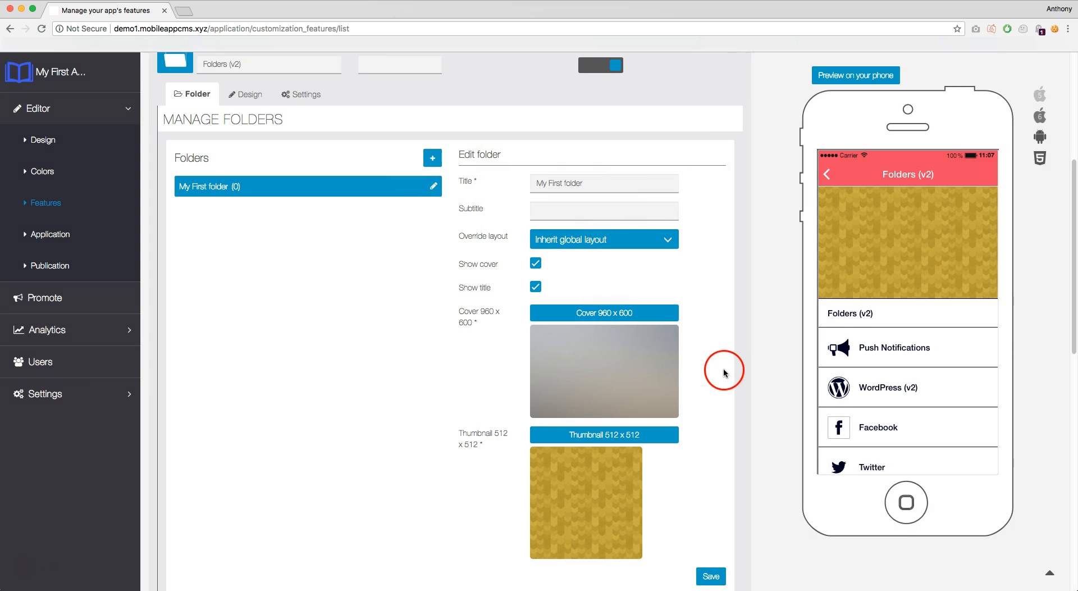
Set the folder's thumbnail to no-background.jpg, accepting the default crop
{"action": "left_click", "coordinate": [664, 439]}
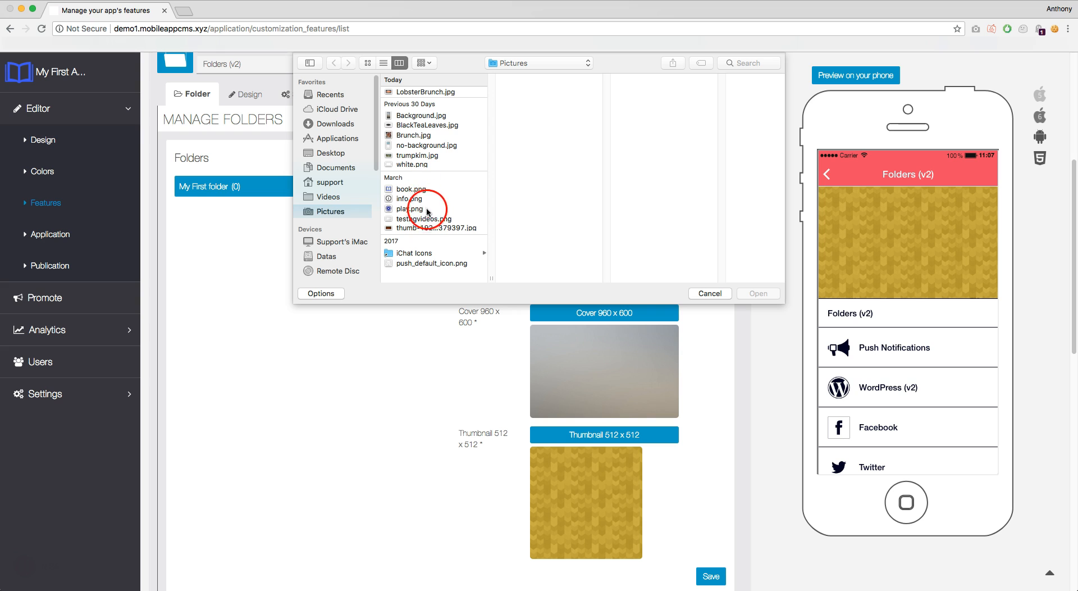
{"action": "left_click", "coordinate": [421, 145]}
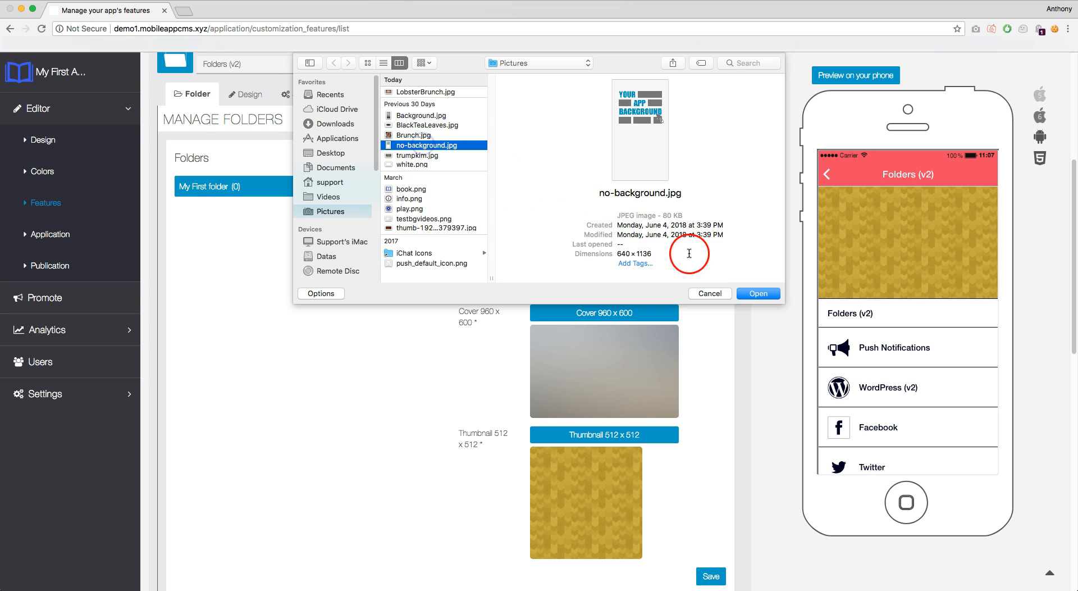
{"action": "left_click", "coordinate": [758, 294]}
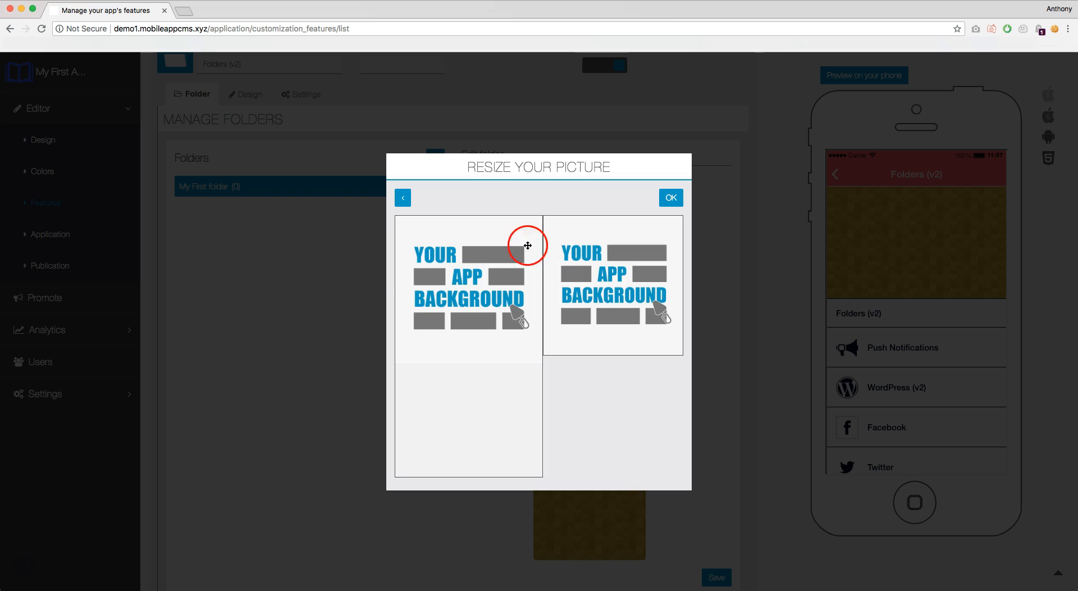
{"action": "left_click", "coordinate": [671, 197]}
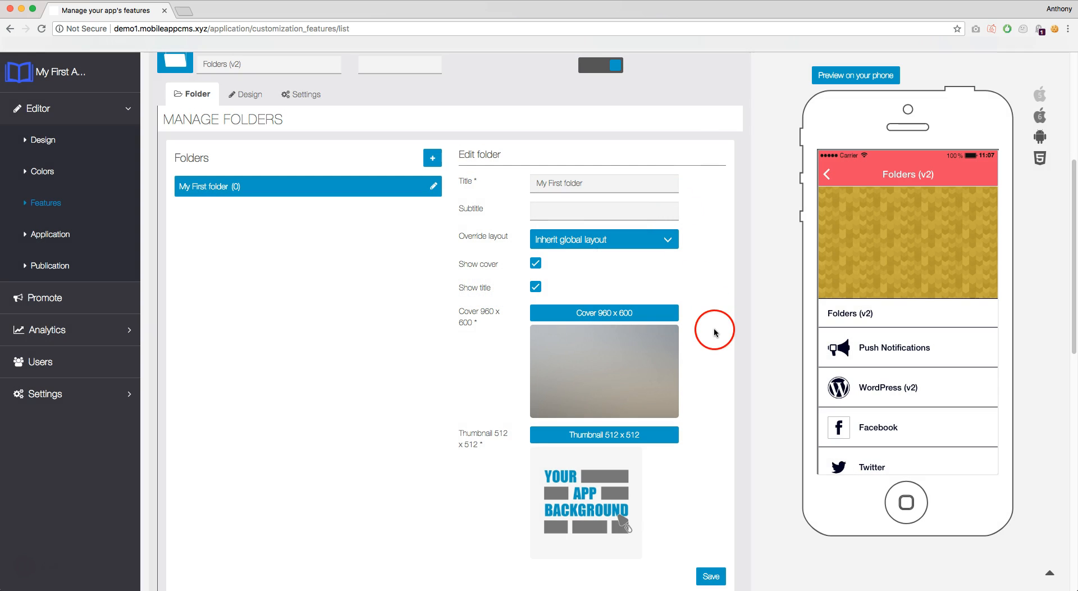
Enter "First folder" as the folder's subtitle, keep the cover shown, and save the folder
{"action": "scroll", "coordinate": [712, 341], "scroll_direction": "down", "scroll_amount": 1}
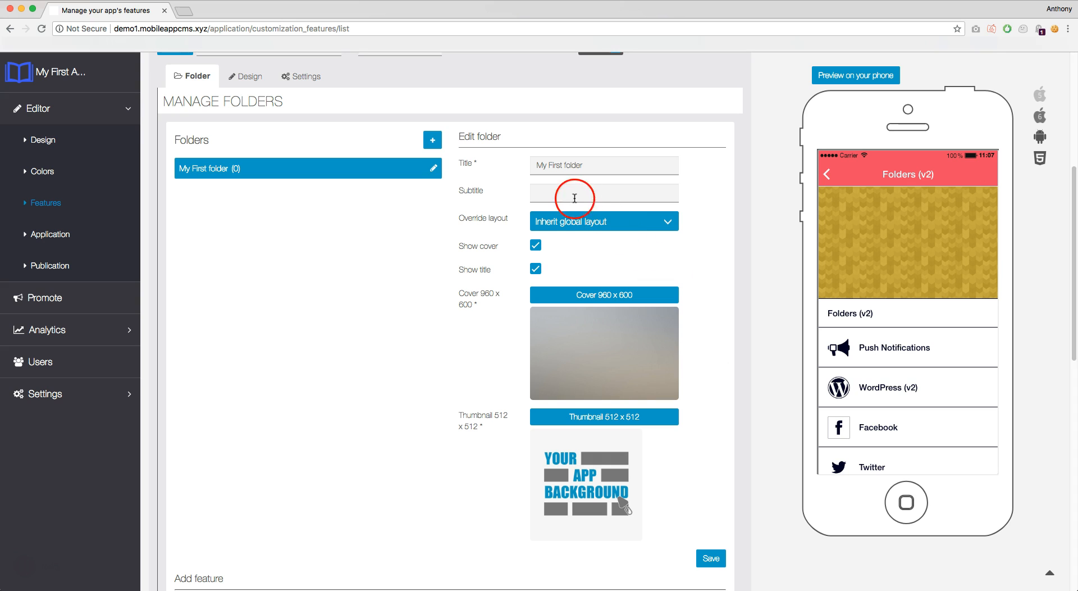
{"action": "left_click", "coordinate": [567, 192]}
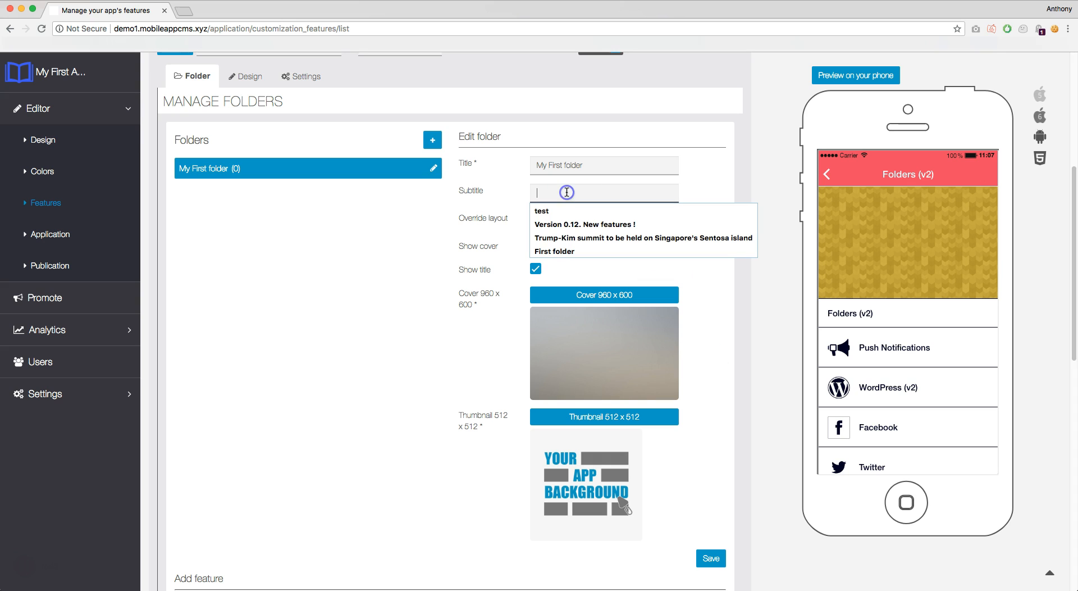
{"action": "left_click", "coordinate": [570, 251]}
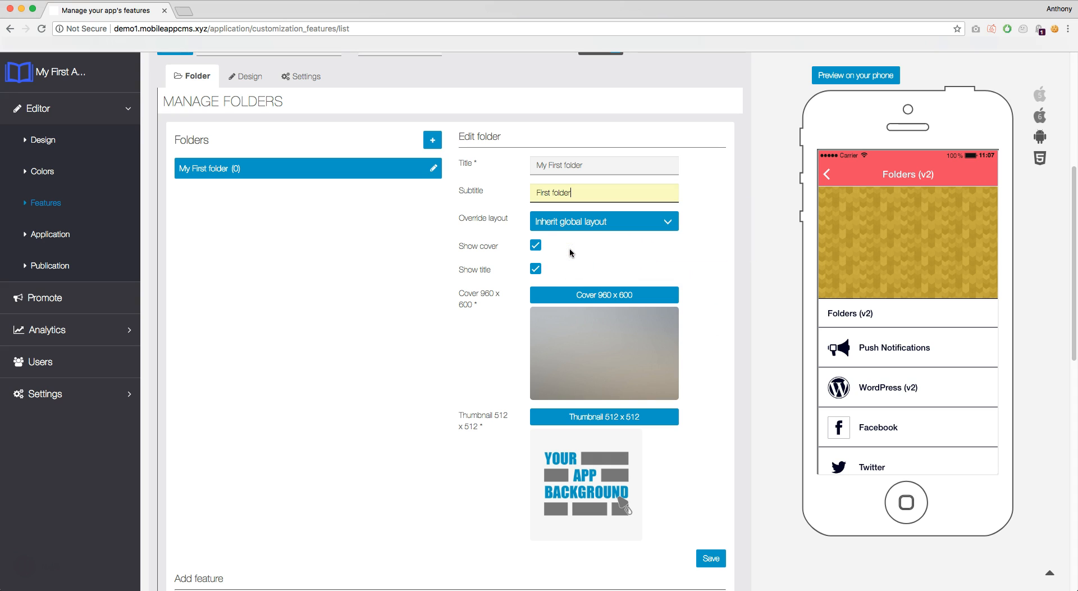
{"action": "left_click", "coordinate": [536, 246]}
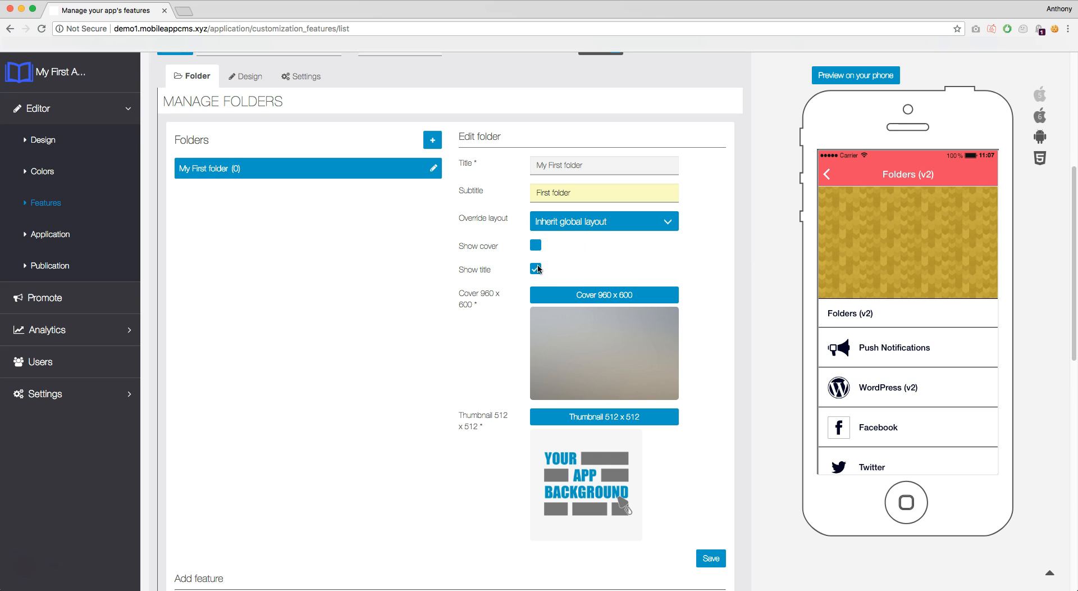
{"action": "left_click", "coordinate": [536, 246]}
{"action": "left_click", "coordinate": [712, 558]}
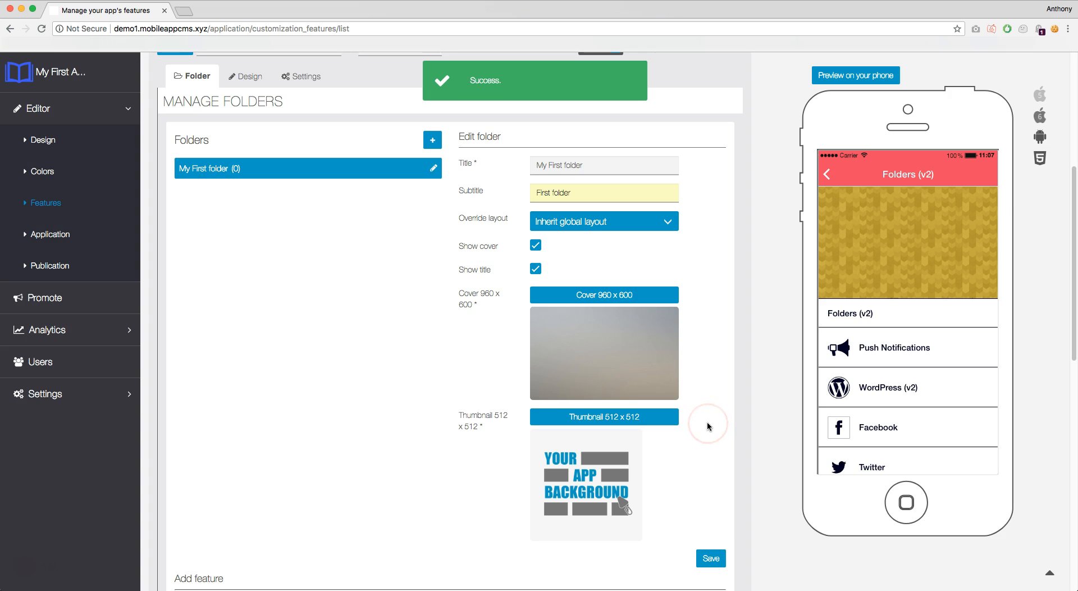
Reload the features page to refresh the preview and reopen the Folders (v2) page from the app's pages
{"action": "left_click", "coordinate": [708, 414]}
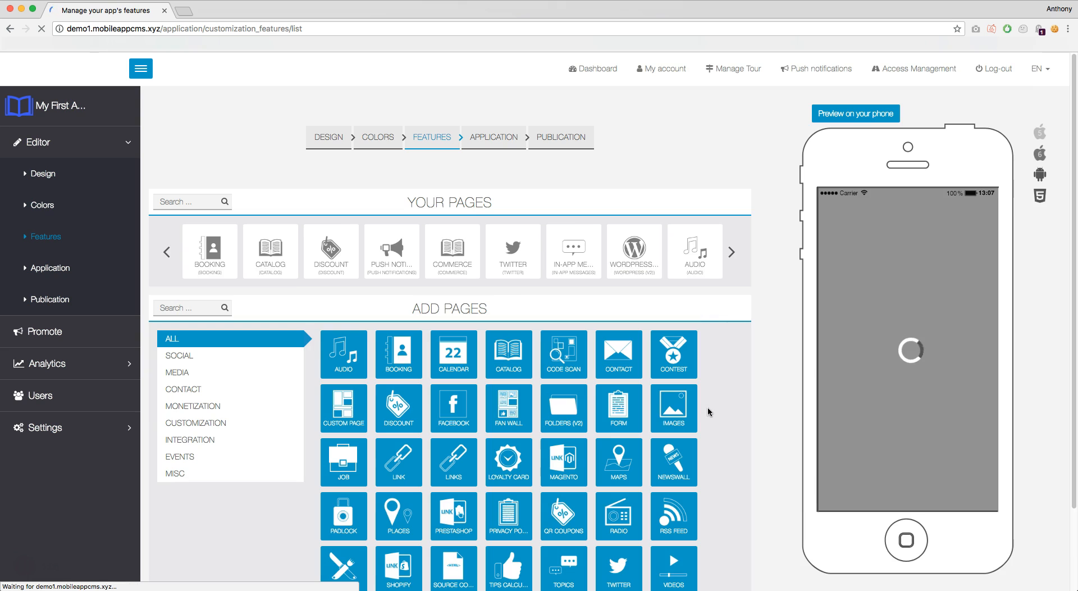
{"action": "left_click", "coordinate": [723, 365]}
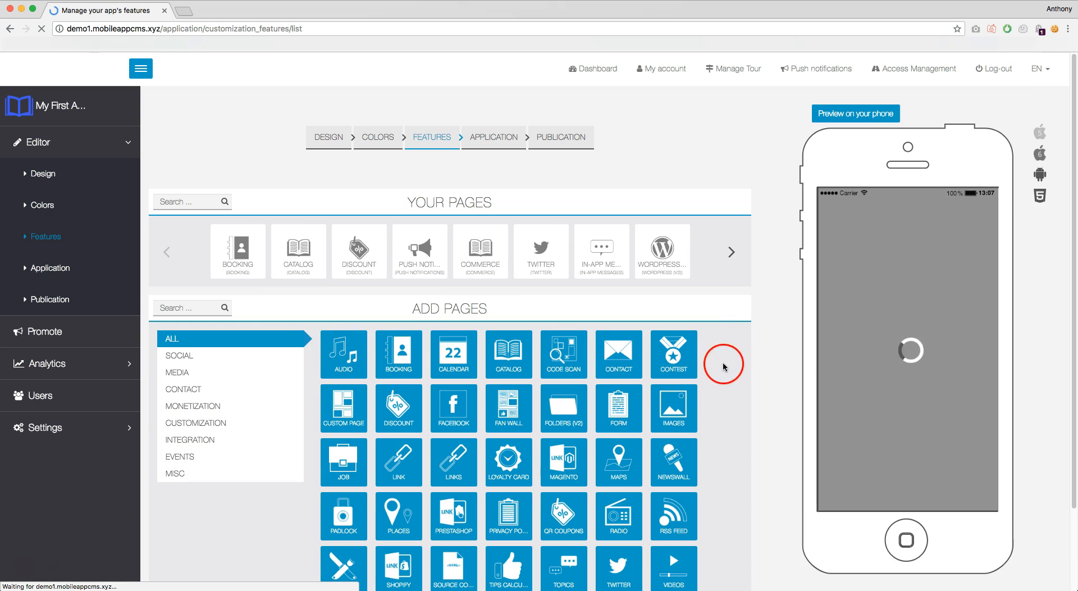
{"action": "scroll", "coordinate": [744, 289], "scroll_direction": "down", "scroll_amount": 3}
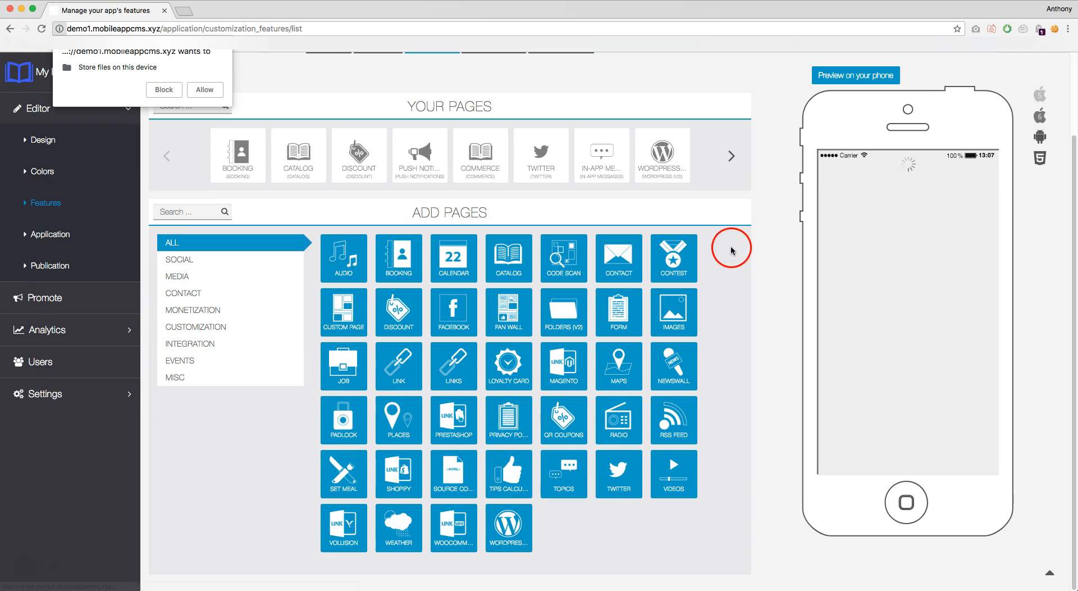
{"action": "left_click", "coordinate": [189, 81]}
{"action": "left_click", "coordinate": [732, 157]}
{"action": "left_click", "coordinate": [732, 159]}
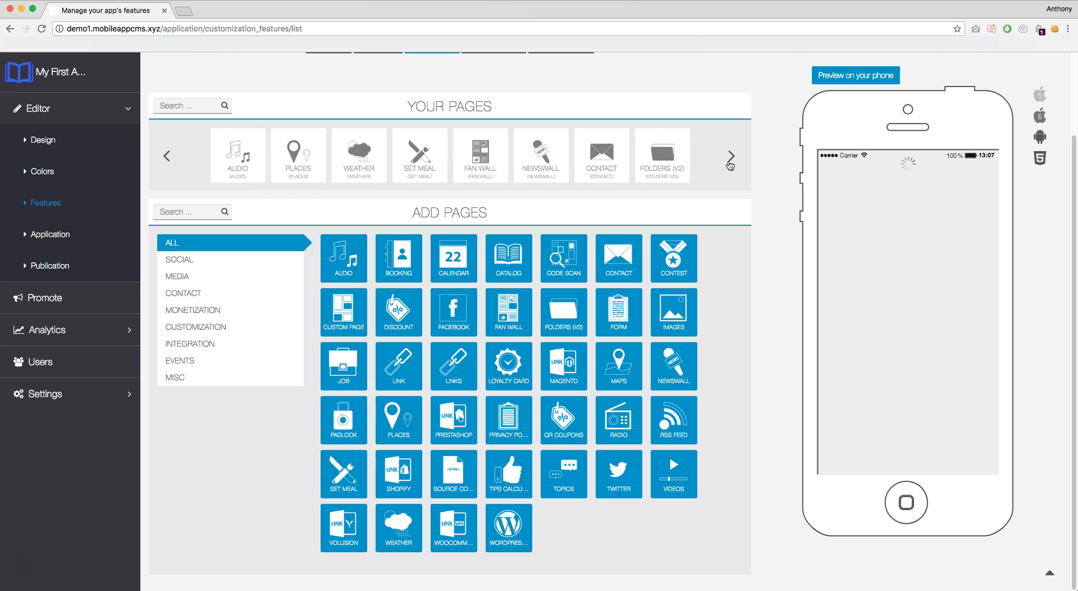
{"action": "left_click", "coordinate": [670, 156]}
{"action": "left_click", "coordinate": [715, 177]}
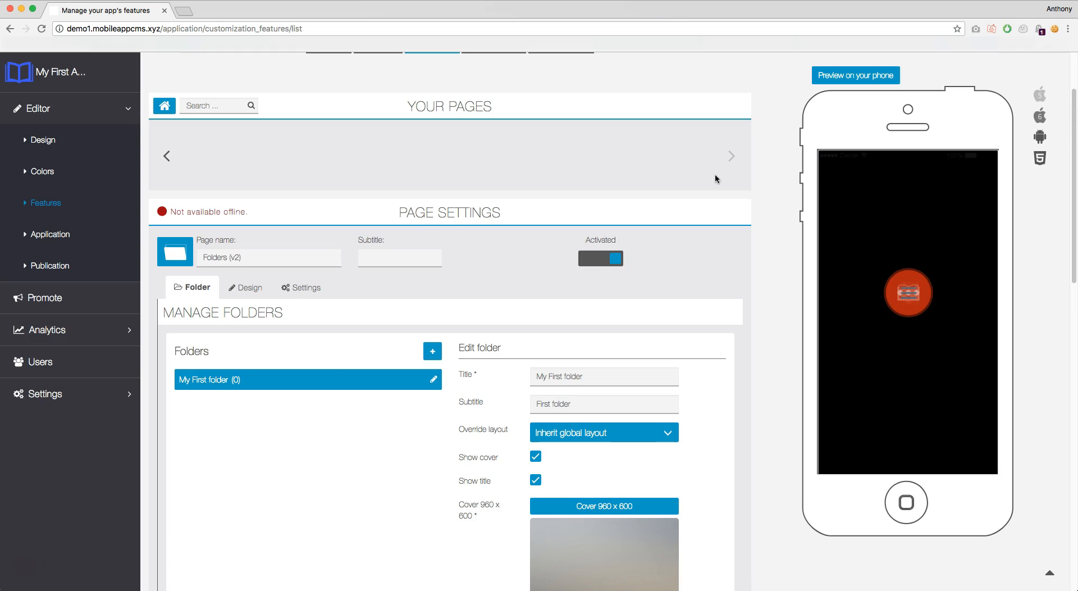
{"action": "left_click", "coordinate": [719, 213]}
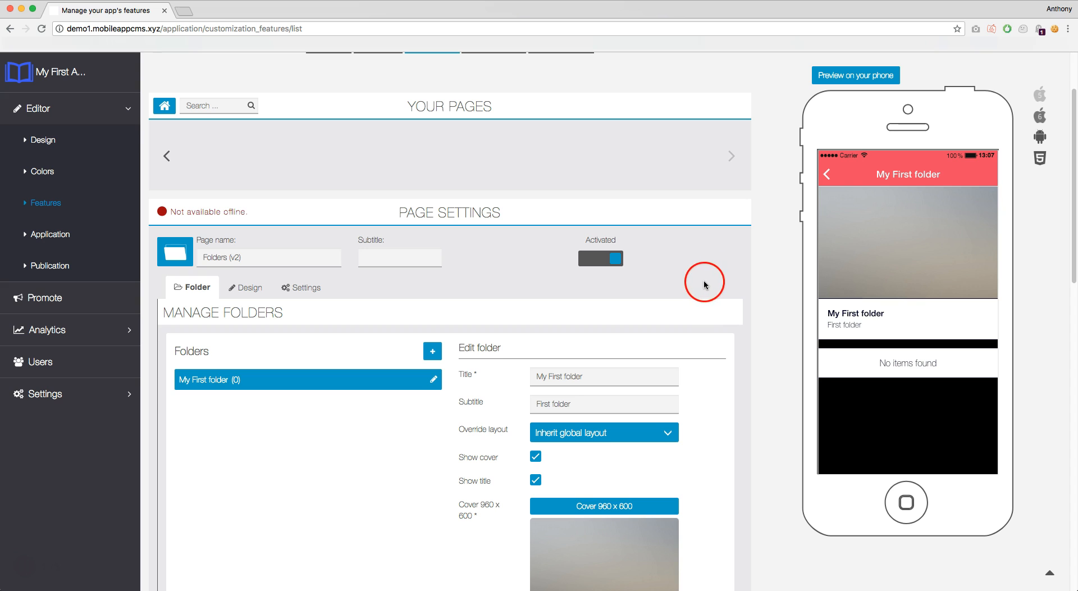
Choose the second design, the two-column grid with dark separators, for the Folders (v2) page
{"action": "left_click", "coordinate": [244, 287]}
{"action": "scroll", "coordinate": [462, 287], "scroll_direction": "down", "scroll_amount": 2}
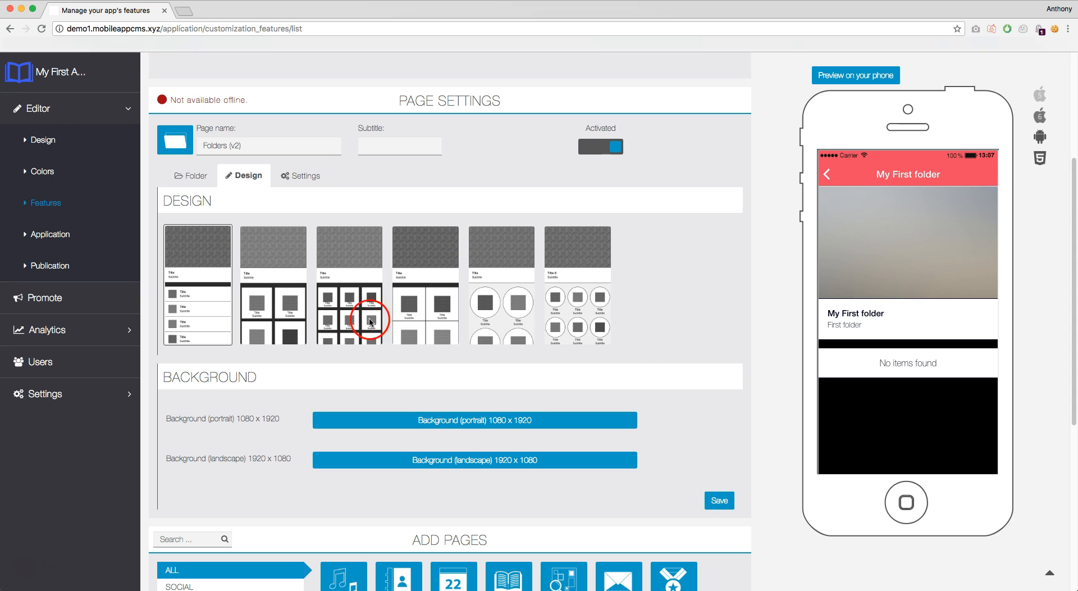
{"action": "left_click", "coordinate": [276, 298]}
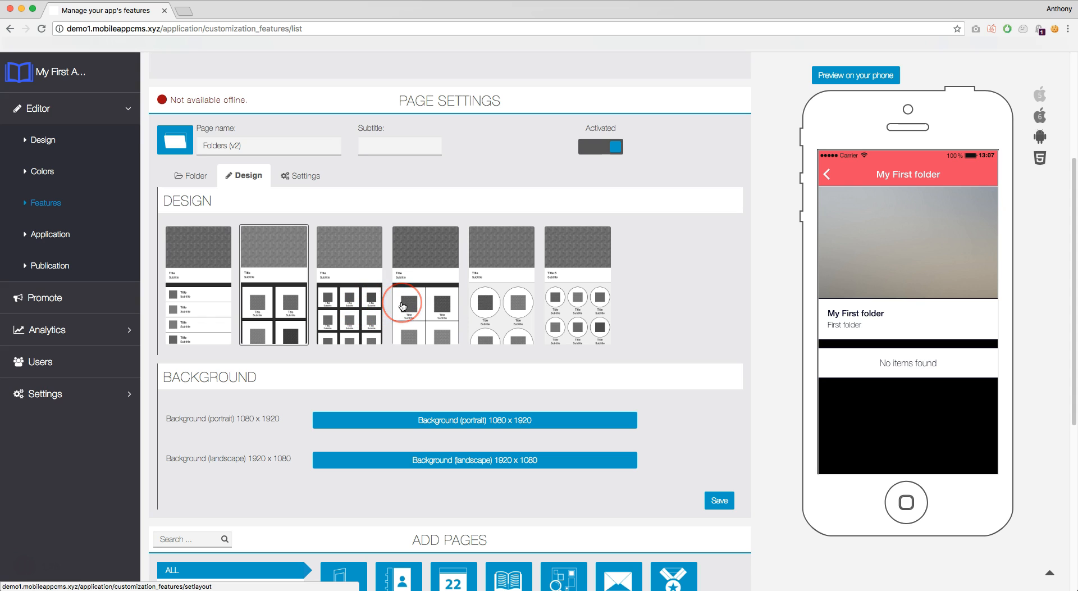
Set the page's portrait background to Background.jpg with the default crop and save the background
{"action": "left_click", "coordinate": [531, 422]}
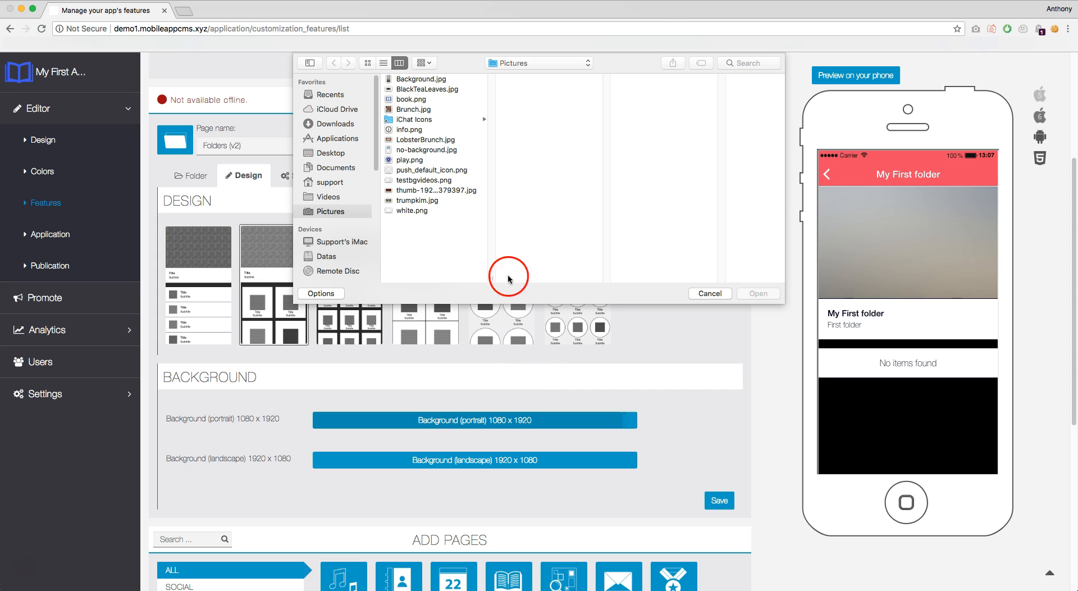
{"action": "left_click", "coordinate": [429, 78]}
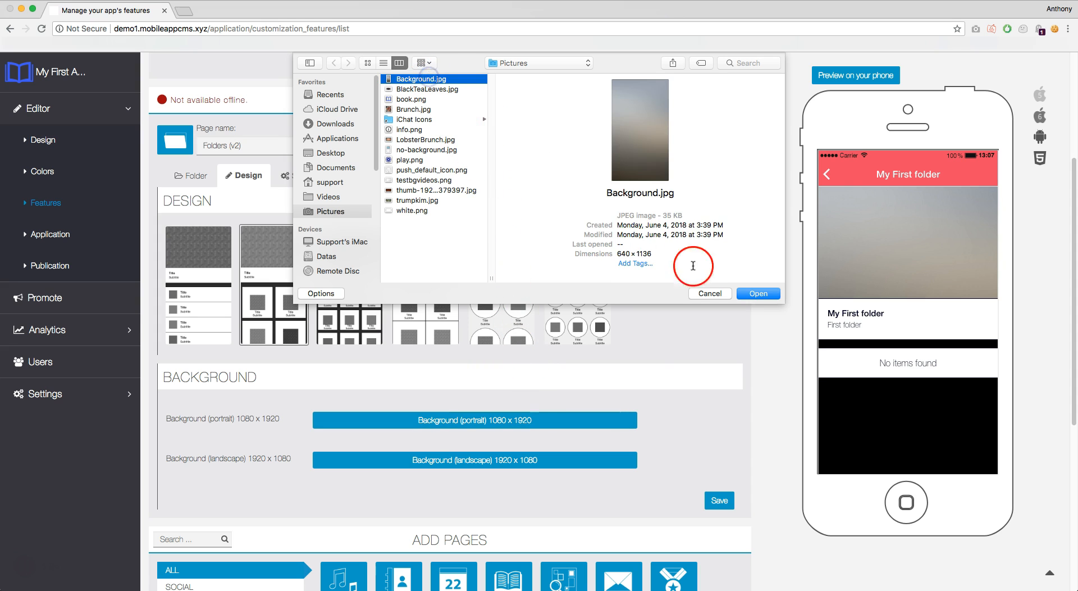
{"action": "left_click", "coordinate": [758, 293]}
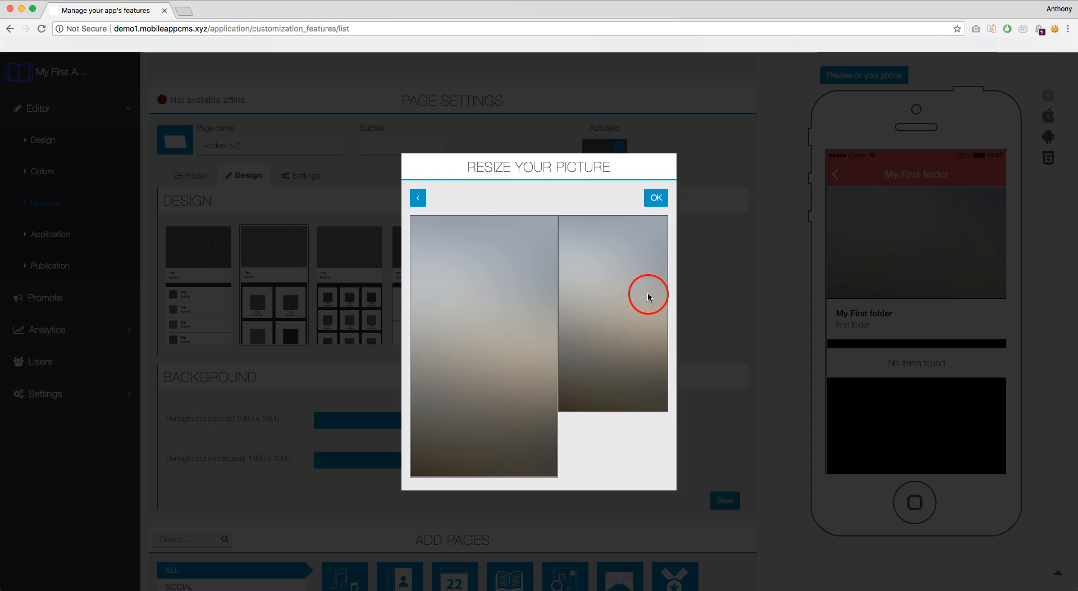
{"action": "left_click", "coordinate": [653, 202]}
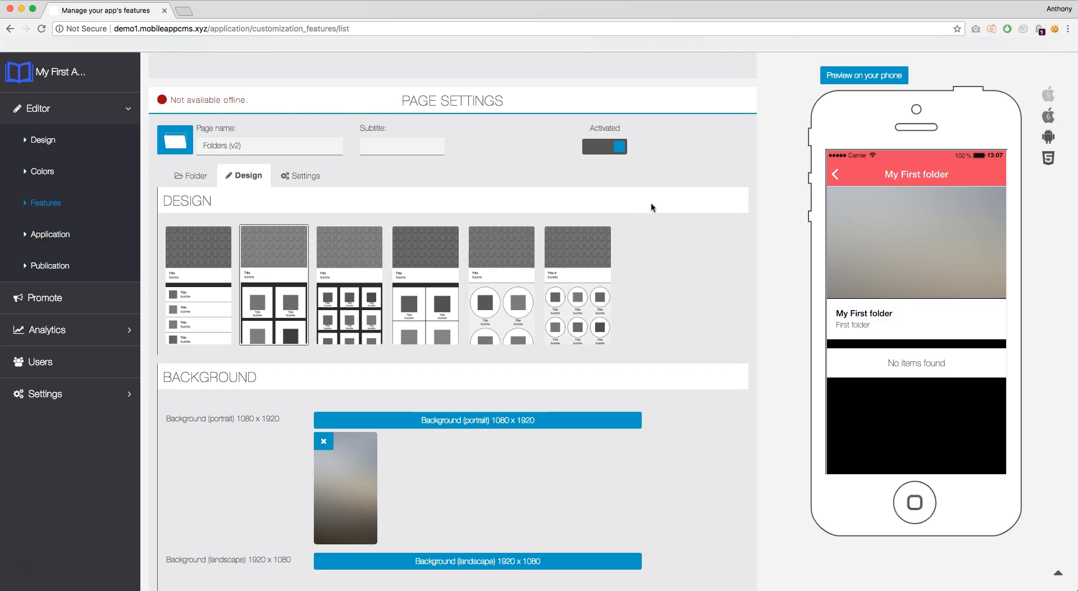
{"action": "scroll", "coordinate": [690, 328], "scroll_direction": "down", "scroll_amount": 1}
{"action": "scroll", "coordinate": [690, 328], "scroll_direction": "down", "scroll_amount": 3}
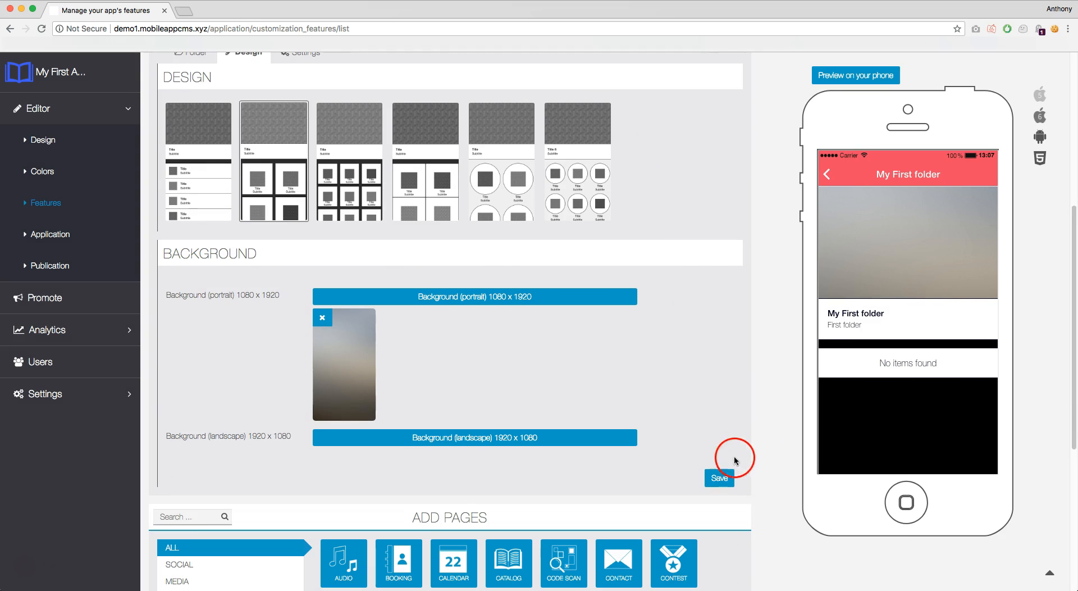
{"action": "left_click", "coordinate": [722, 478]}
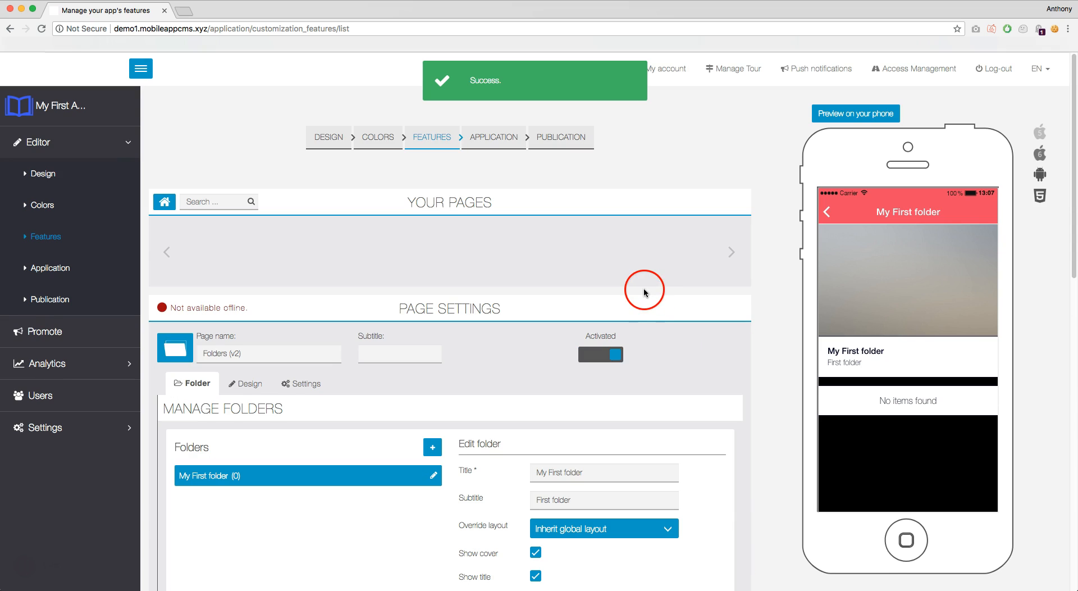
Override the global layout of My First folder with Layout #6
{"action": "left_click", "coordinate": [605, 302]}
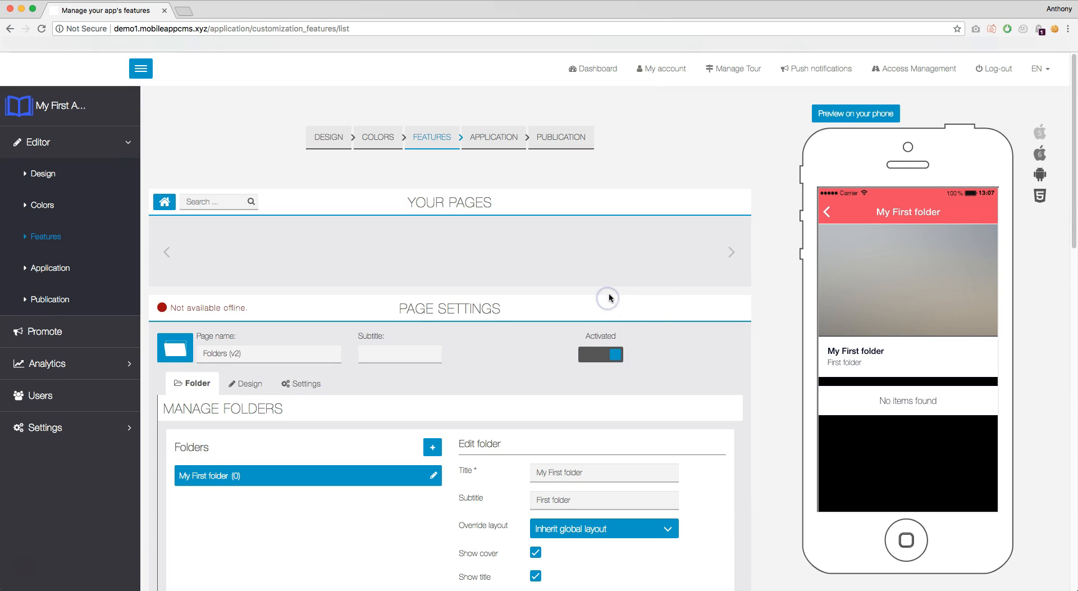
{"action": "scroll", "coordinate": [609, 297], "scroll_direction": "down", "scroll_amount": 5}
{"action": "left_click", "coordinate": [643, 340]}
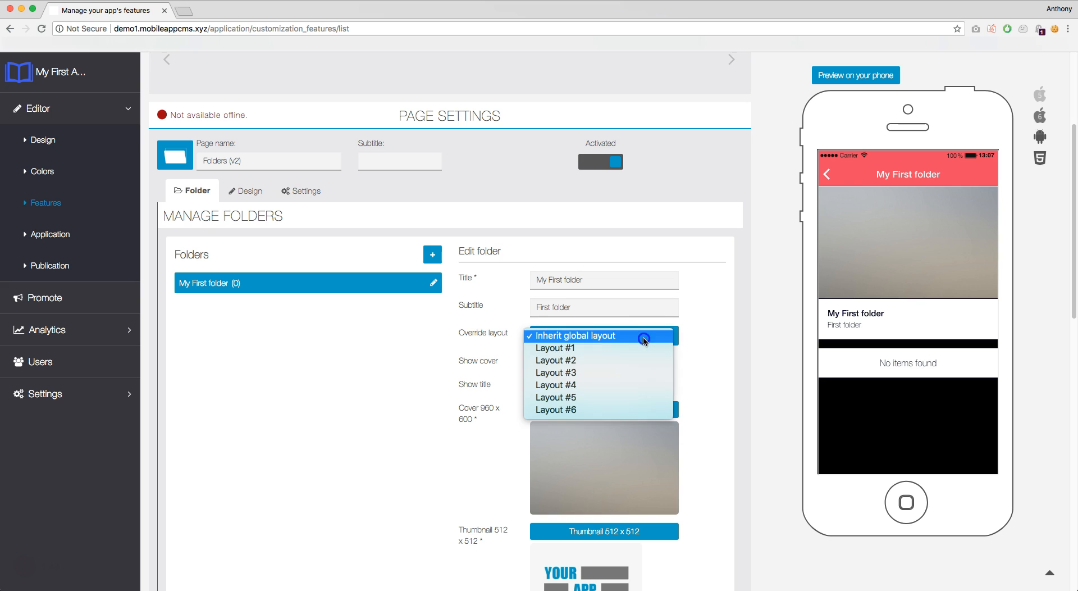
{"action": "left_click", "coordinate": [606, 410]}
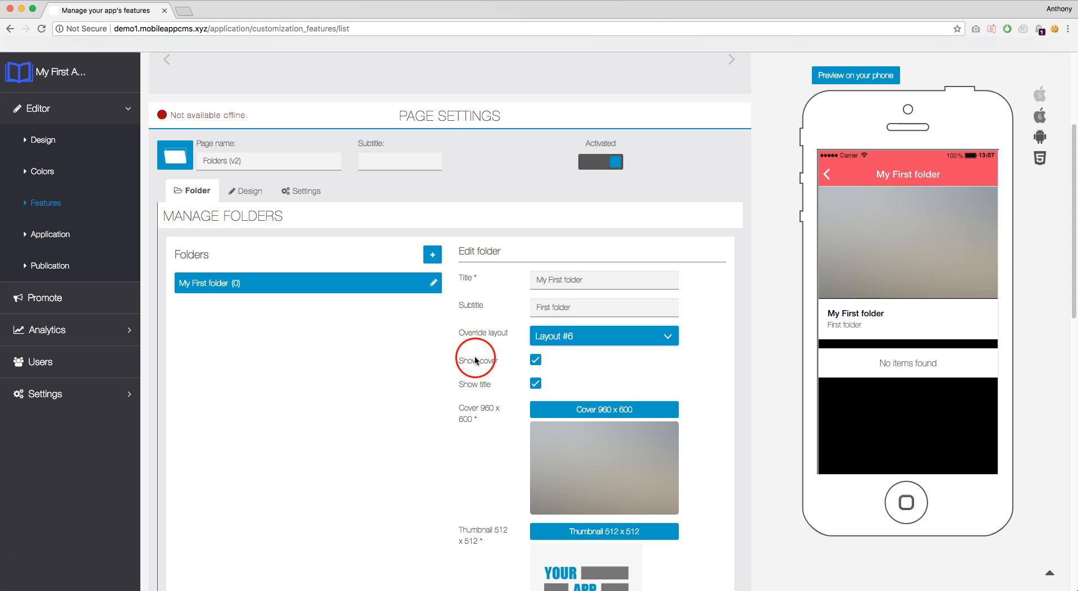
{"action": "scroll", "coordinate": [462, 333], "scroll_direction": "down", "scroll_amount": 1}
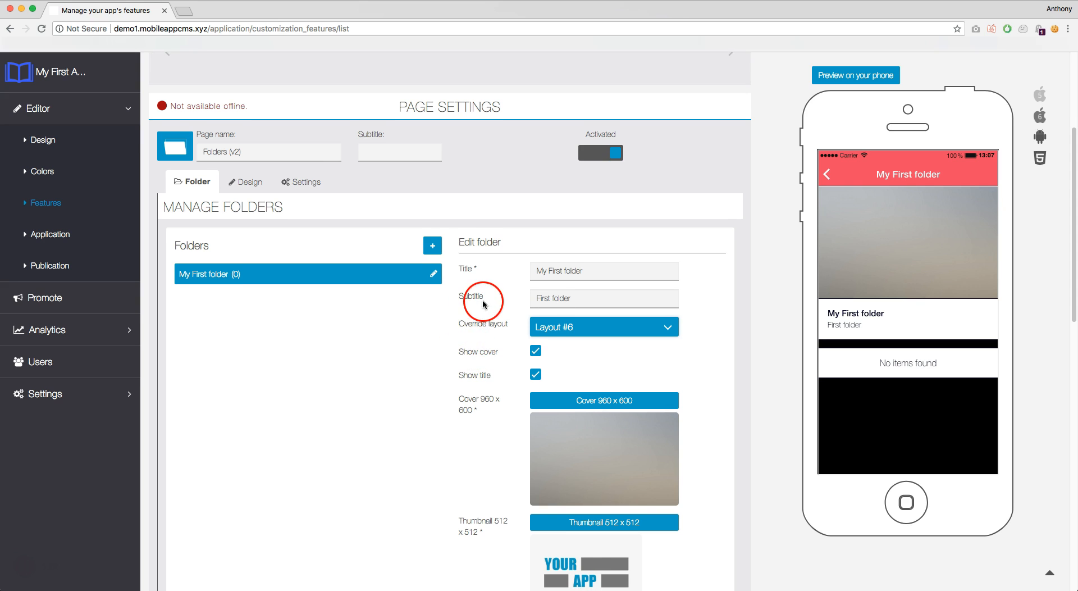
Add the Contact feature to My First folder
{"action": "scroll", "coordinate": [463, 331], "scroll_direction": "down", "scroll_amount": 5}
{"action": "scroll", "coordinate": [463, 323], "scroll_direction": "down", "scroll_amount": 2}
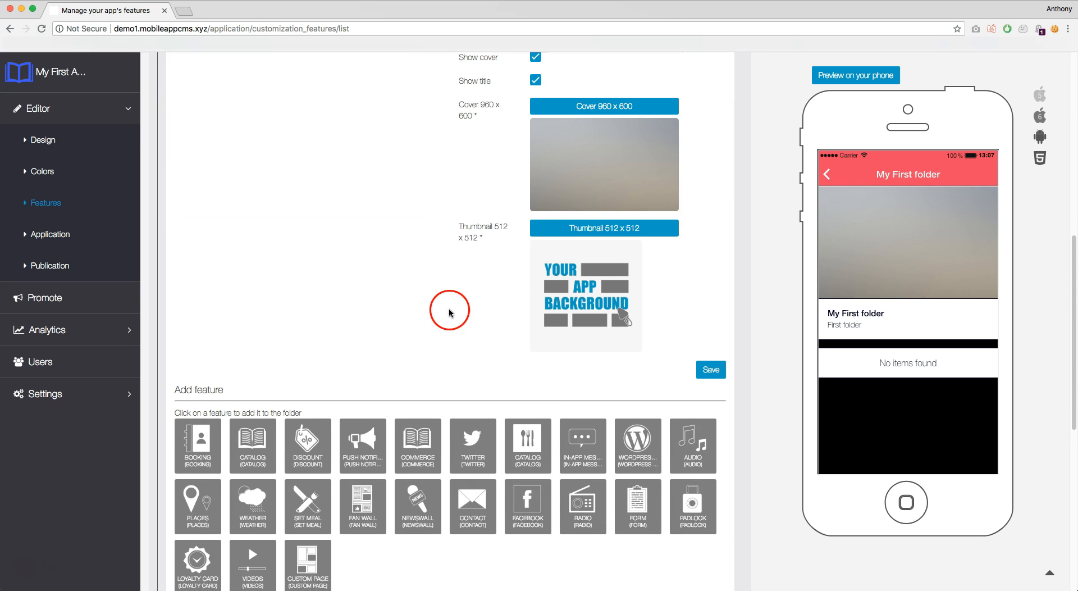
{"action": "scroll", "coordinate": [463, 292], "scroll_direction": "down", "scroll_amount": 1}
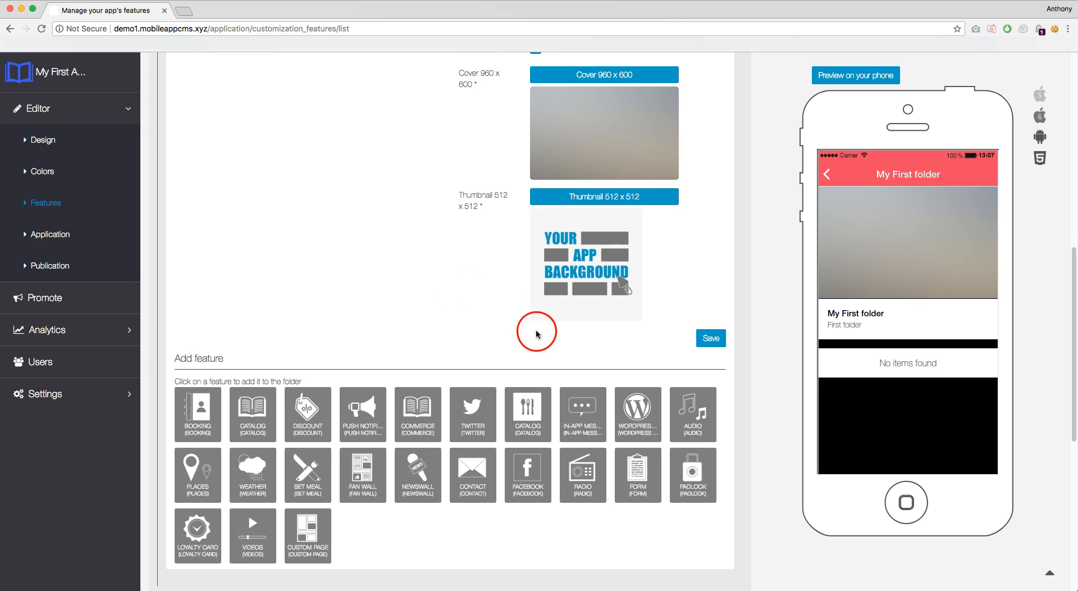
{"action": "left_click", "coordinate": [470, 471]}
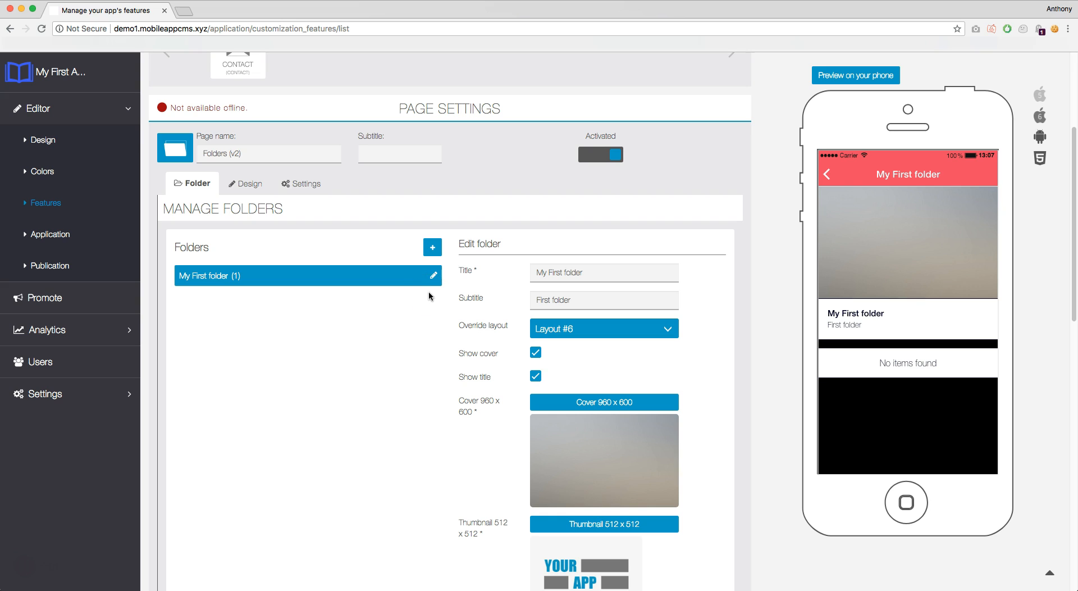
Open the Contact page inside the folder to view its settings and preview, and return to the Folders (v2) page settings
{"action": "scroll", "coordinate": [429, 292], "scroll_direction": "up", "scroll_amount": 2}
{"action": "left_click", "coordinate": [227, 102]}
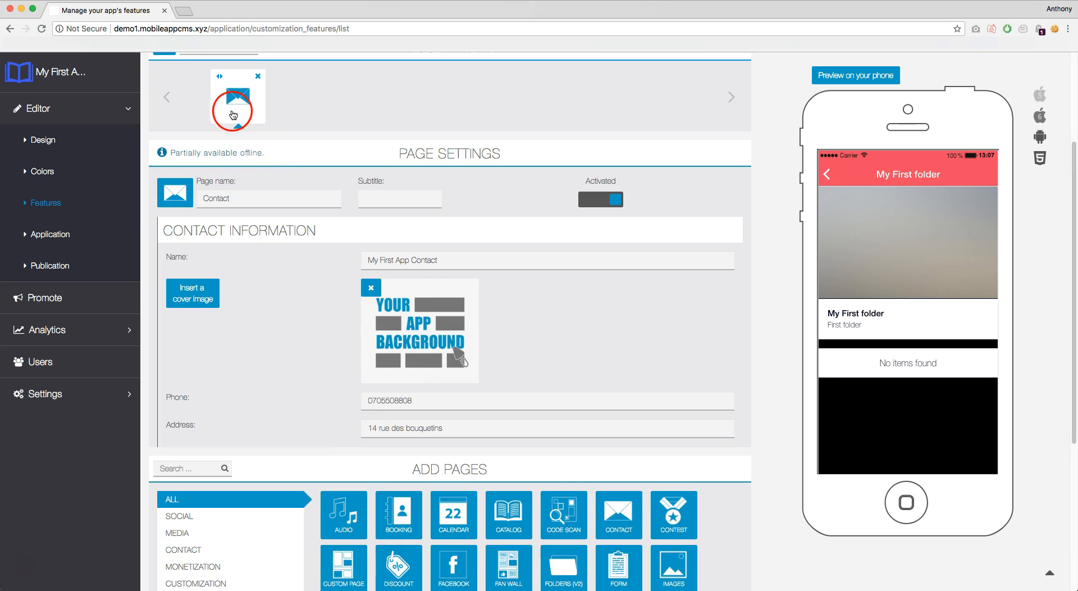
{"action": "left_click", "coordinate": [323, 194]}
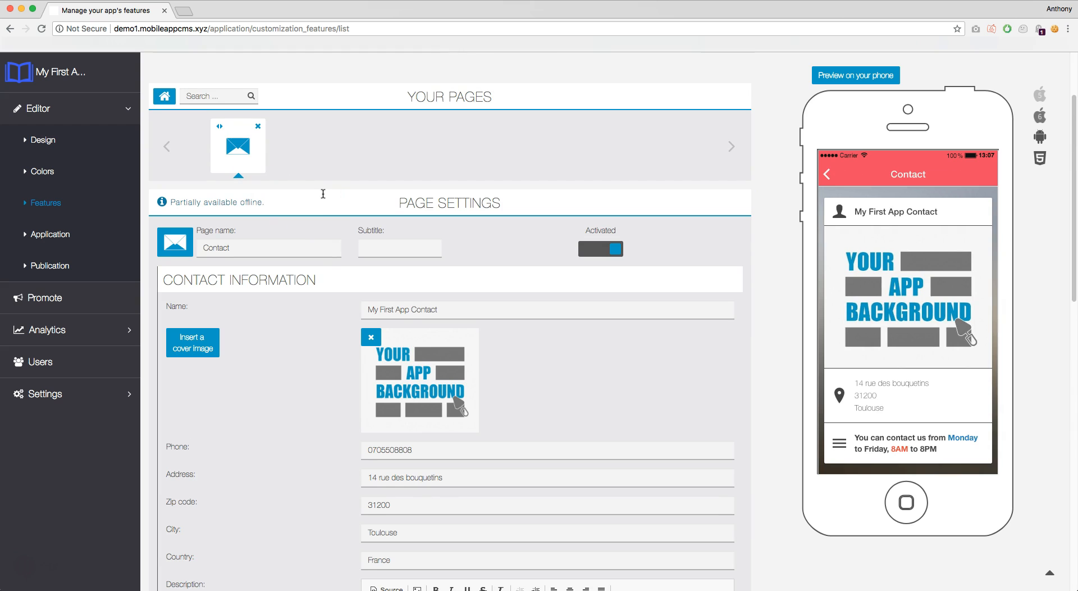
{"action": "left_click", "coordinate": [242, 147]}
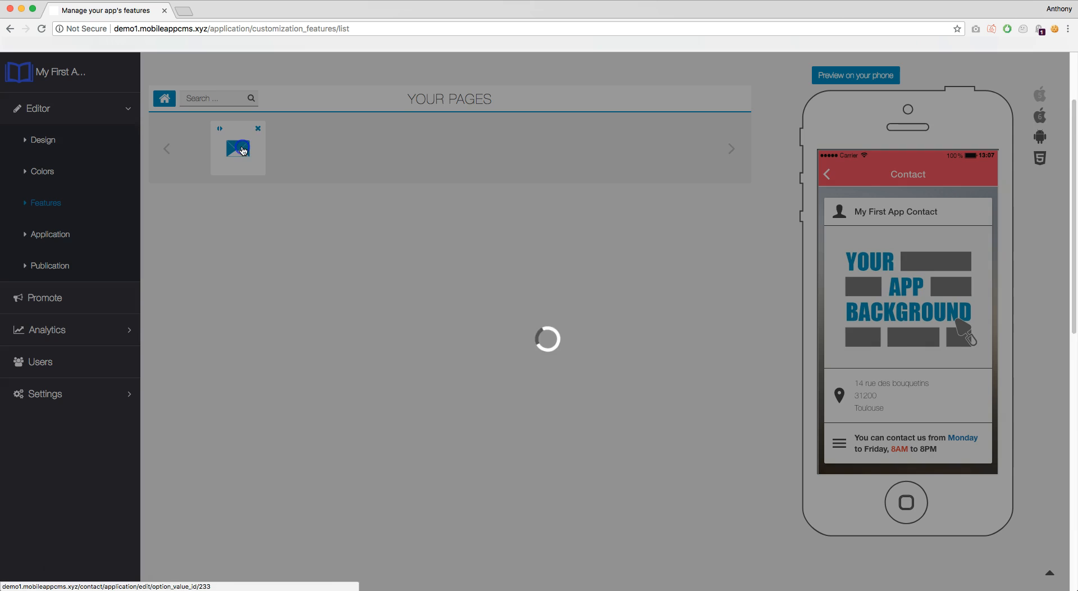
{"action": "left_click", "coordinate": [312, 166]}
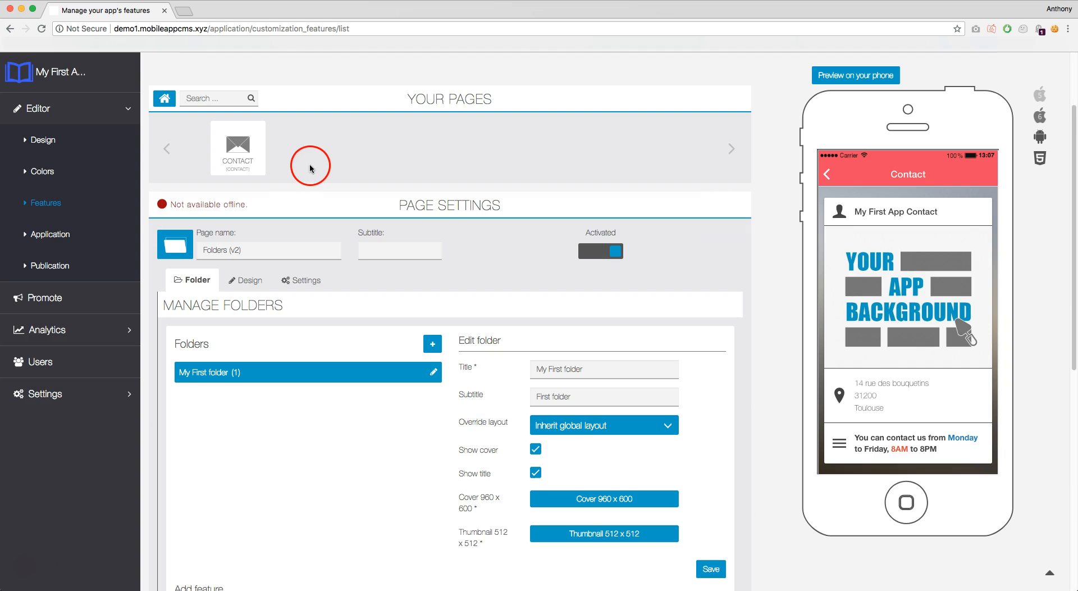
Remove the Contact page from My First folder
{"action": "scroll", "coordinate": [447, 259], "scroll_direction": "down", "scroll_amount": 1}
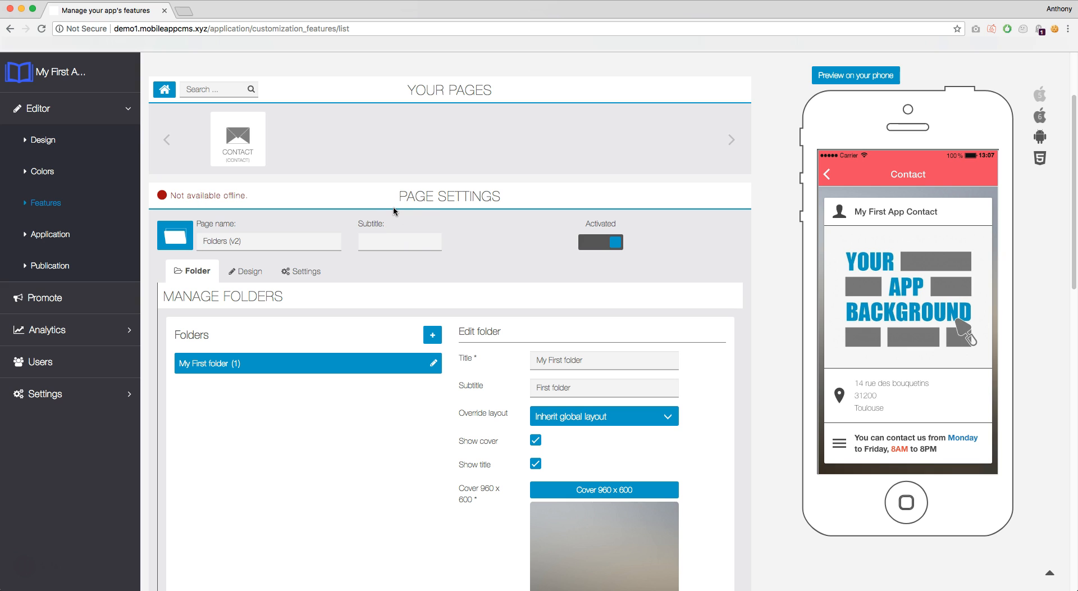
{"action": "left_click", "coordinate": [261, 122]}
{"action": "left_click", "coordinate": [633, 102]}
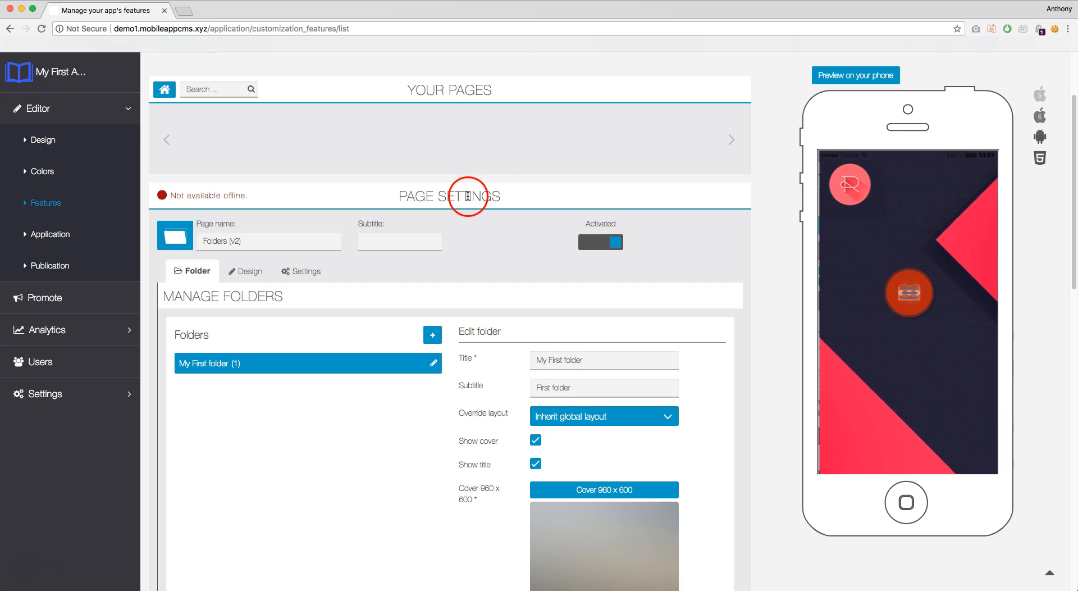
Add the Twitter and Facebook features to the Social Network folder and save it
{"action": "scroll", "coordinate": [469, 218], "scroll_direction": "down", "scroll_amount": 1}
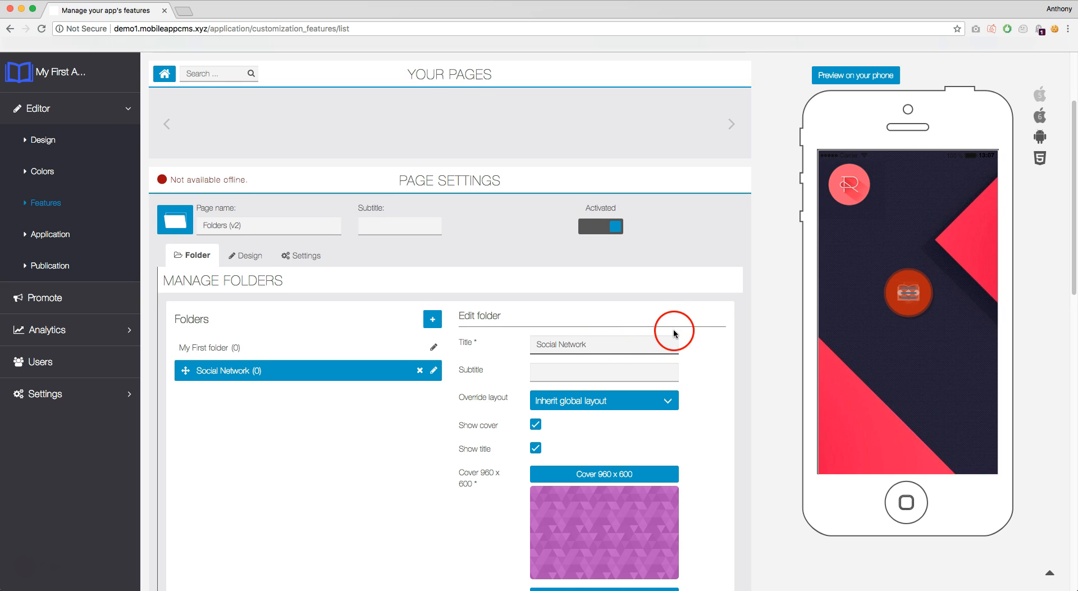
{"action": "scroll", "coordinate": [681, 329], "scroll_direction": "down", "scroll_amount": 3}
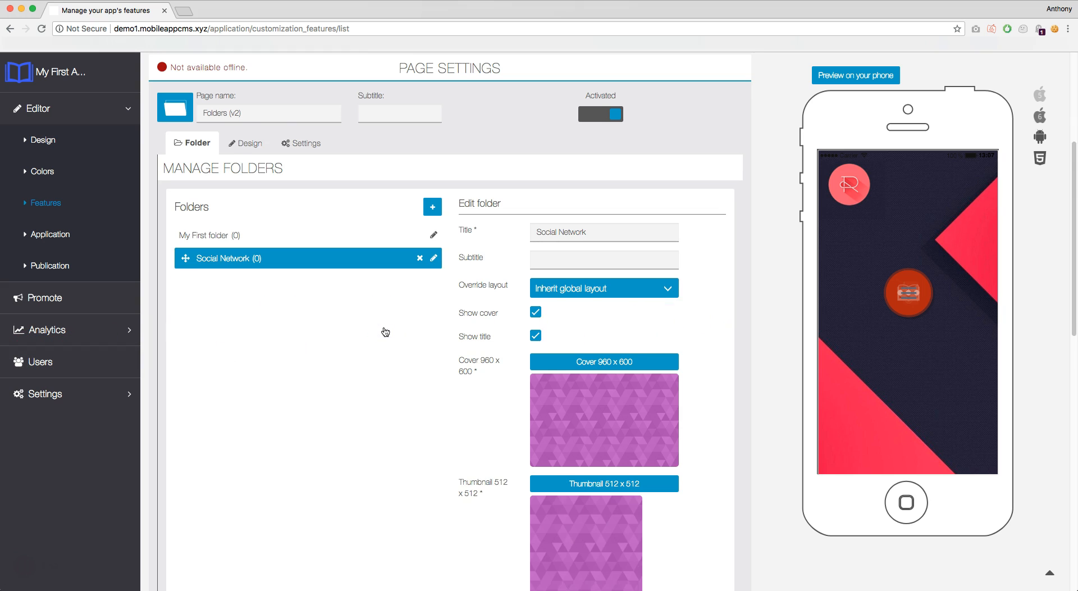
{"action": "scroll", "coordinate": [384, 330], "scroll_direction": "down", "scroll_amount": 5}
{"action": "scroll", "coordinate": [405, 329], "scroll_direction": "down", "scroll_amount": 3}
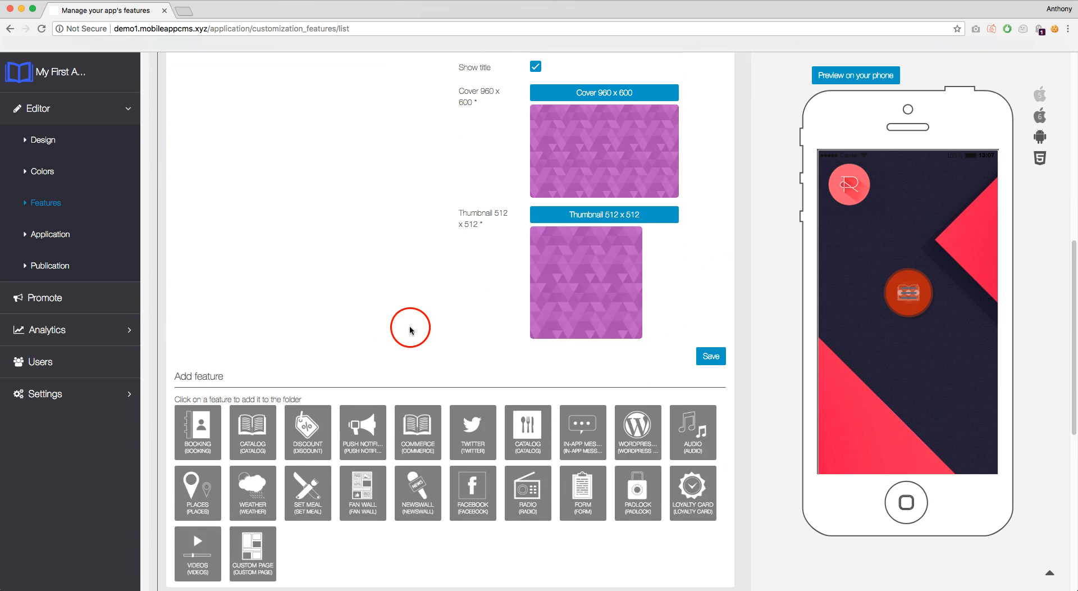
{"action": "left_click", "coordinate": [473, 408]}
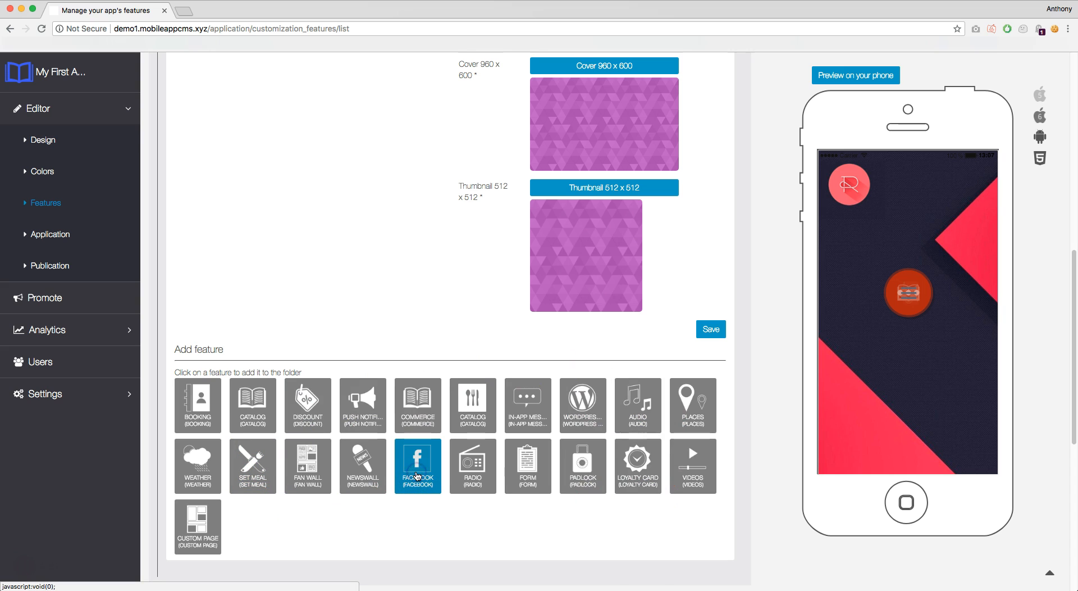
{"action": "left_click", "coordinate": [416, 470]}
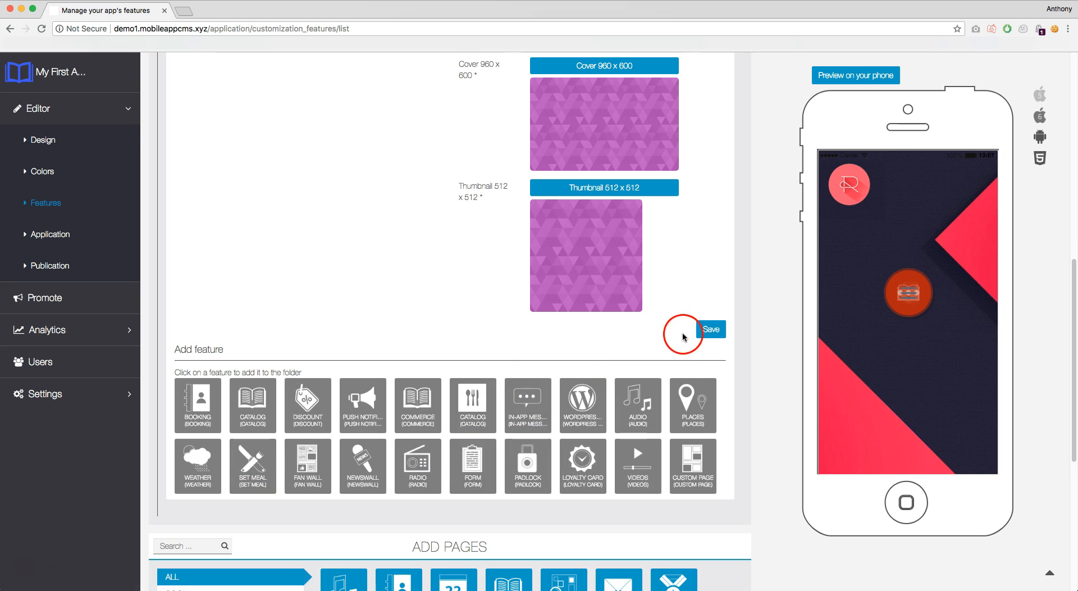
{"action": "left_click", "coordinate": [710, 329]}
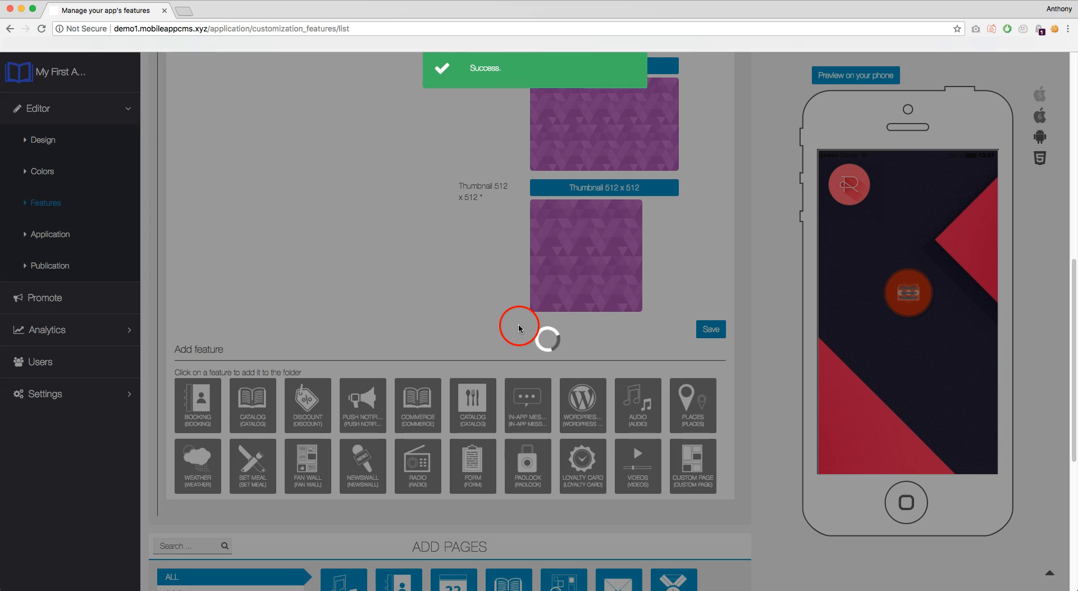
Create a new subfolder titled Contact under My First folder
{"action": "scroll", "coordinate": [474, 314], "scroll_direction": "up", "scroll_amount": 5}
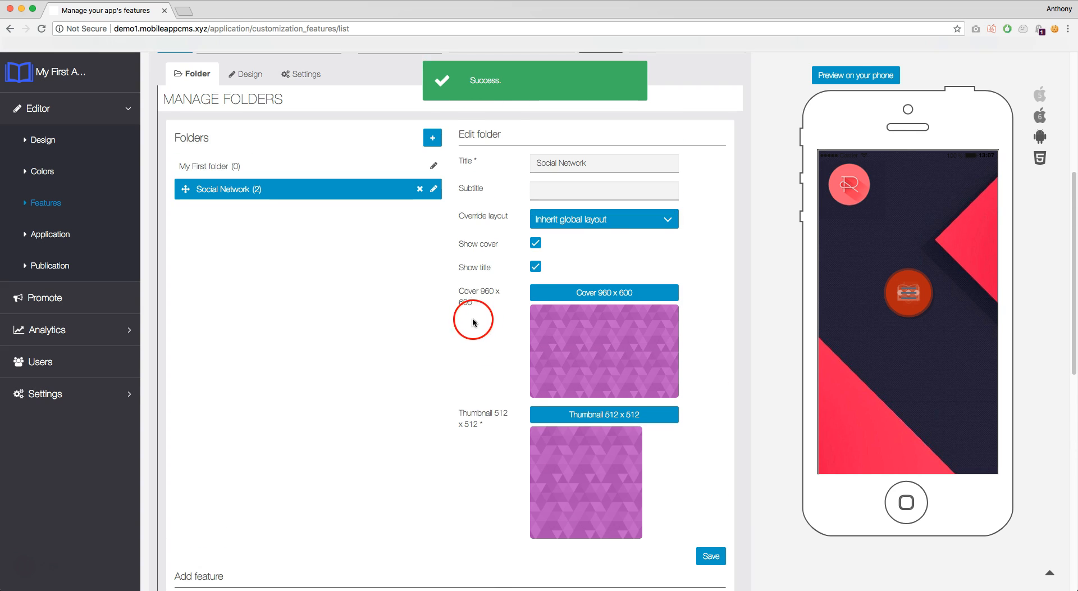
{"action": "left_click", "coordinate": [271, 175]}
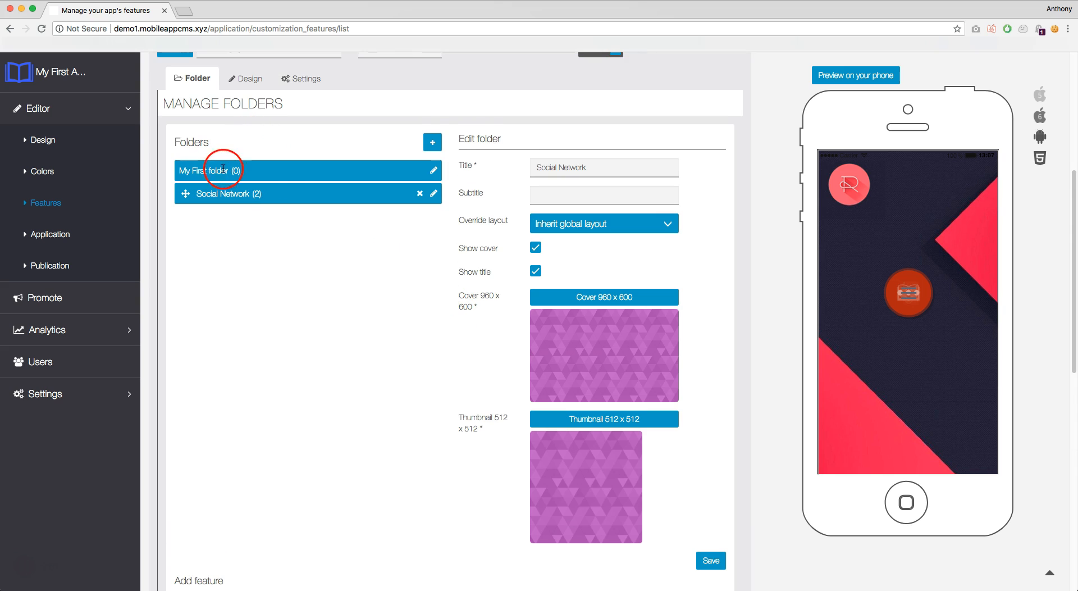
{"action": "left_click", "coordinate": [430, 144]}
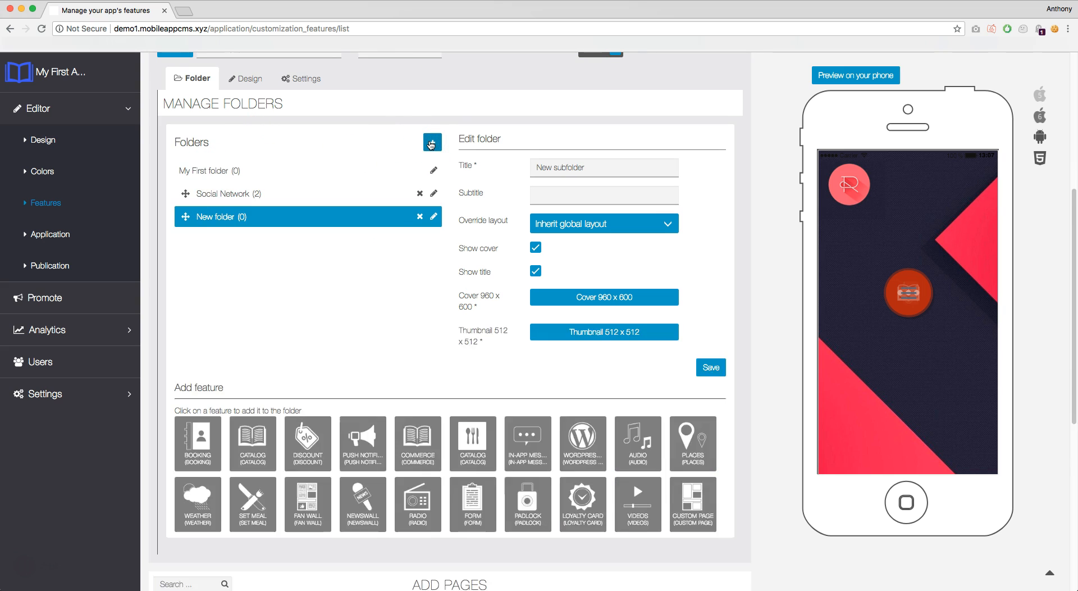
{"action": "double_click", "coordinate": [600, 169]}
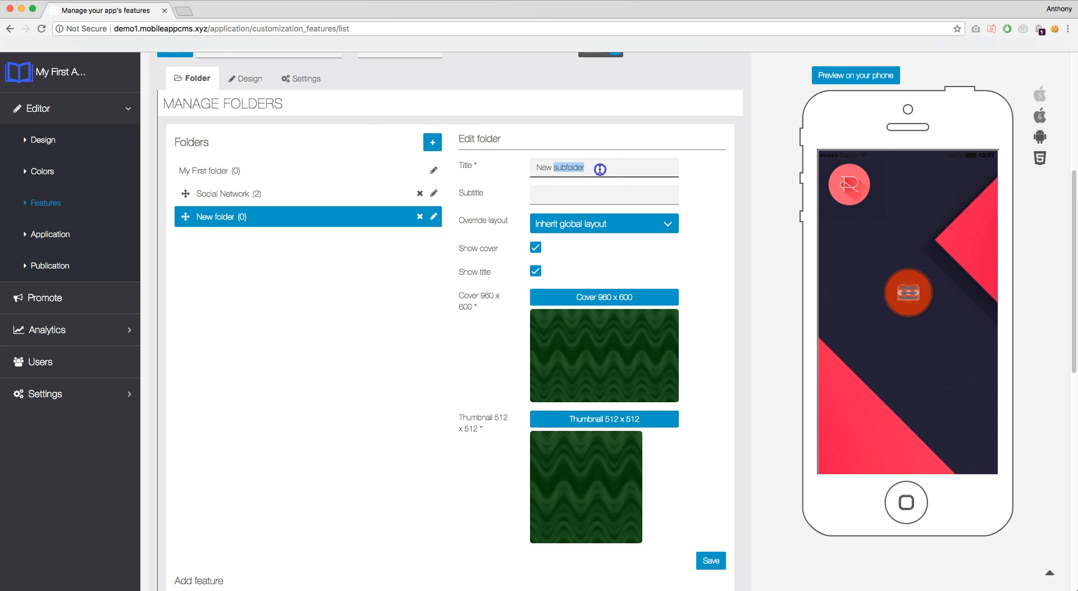
{"action": "type", "text": "Cont"}
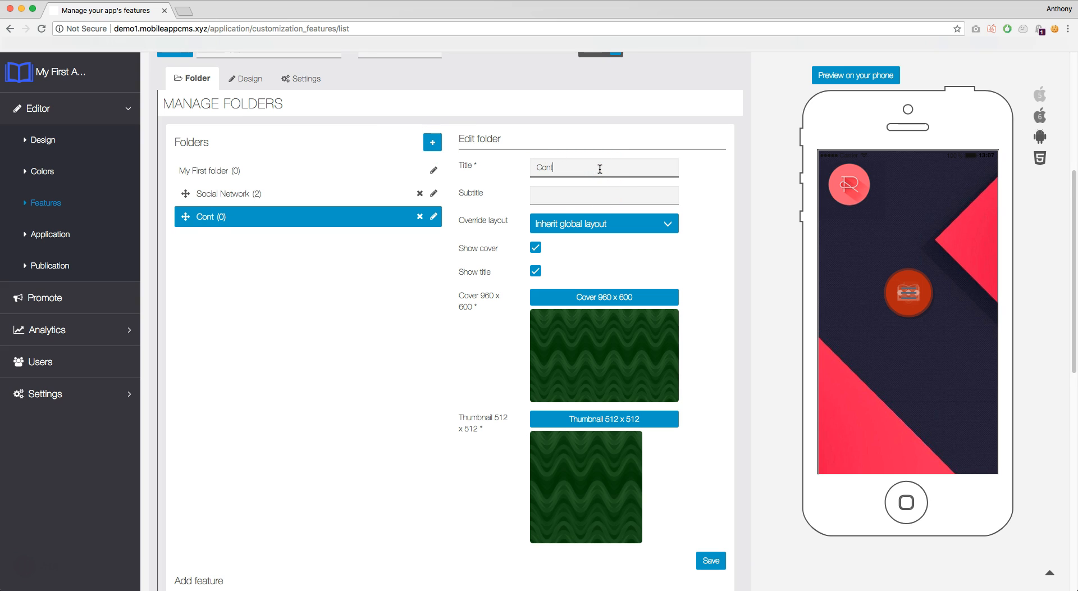
{"action": "type", "text": "act"}
{"action": "left_click", "coordinate": [400, 343]}
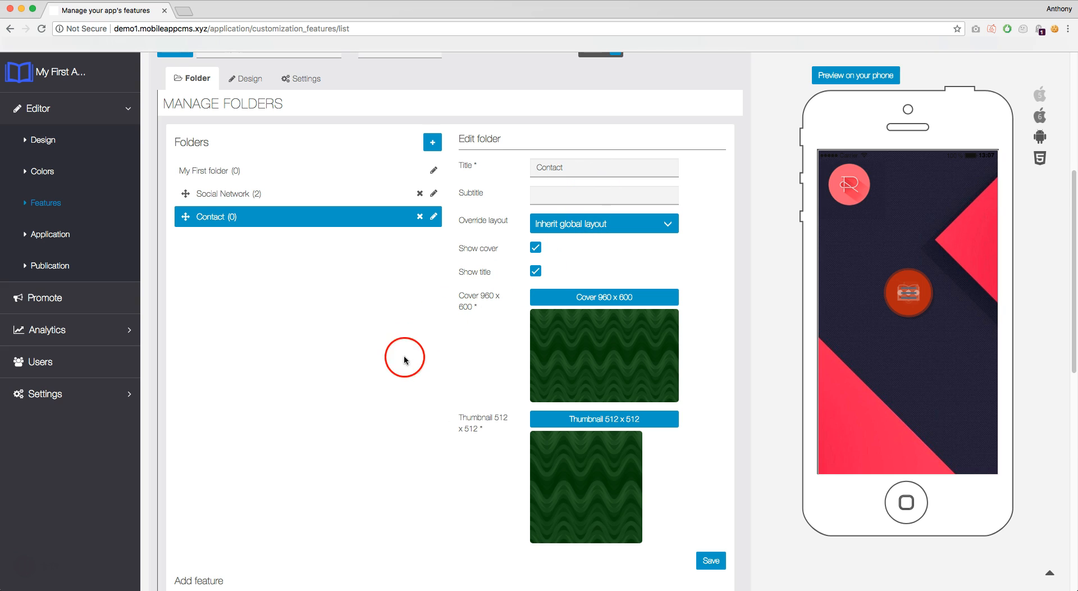
Add the Push Notifications and In-App Messages features to the Contact folder and save it
{"action": "scroll", "coordinate": [406, 359], "scroll_direction": "down", "scroll_amount": 5}
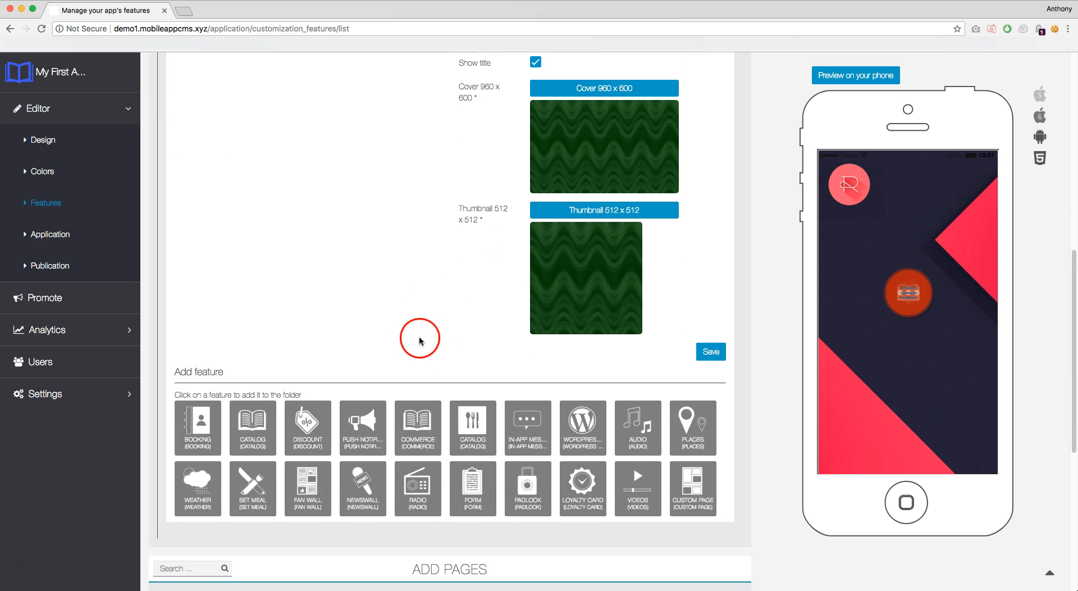
{"action": "left_click", "coordinate": [362, 420]}
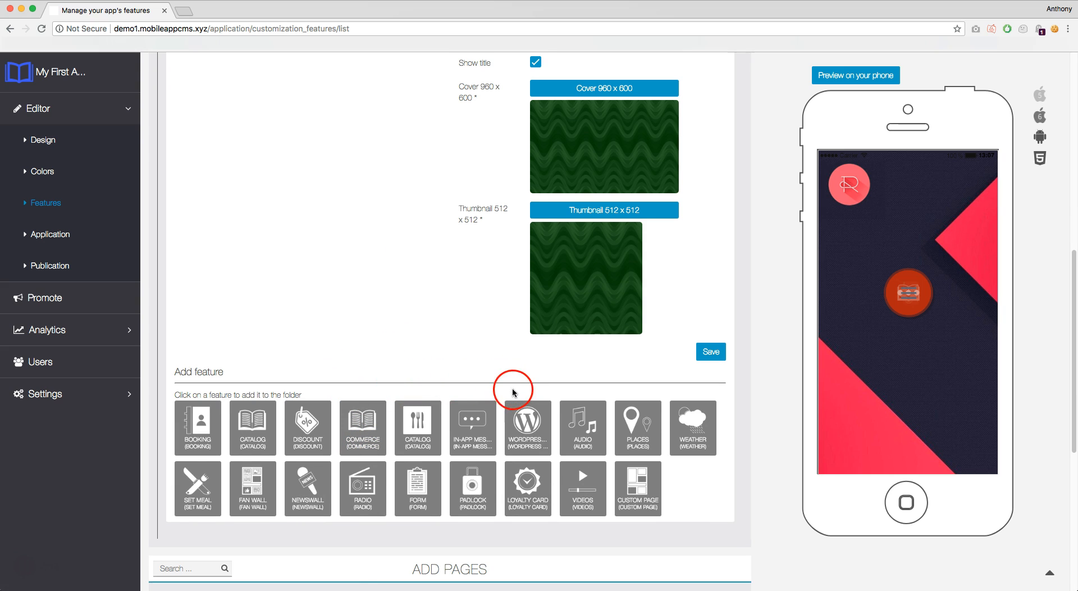
{"action": "left_click", "coordinate": [473, 418]}
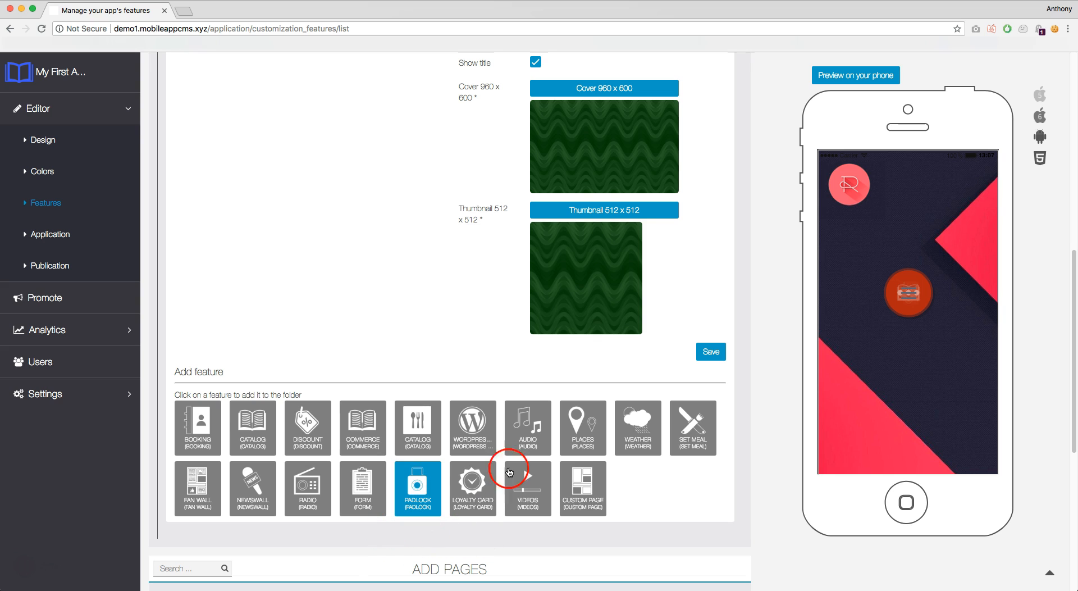
{"action": "left_click", "coordinate": [710, 353]}
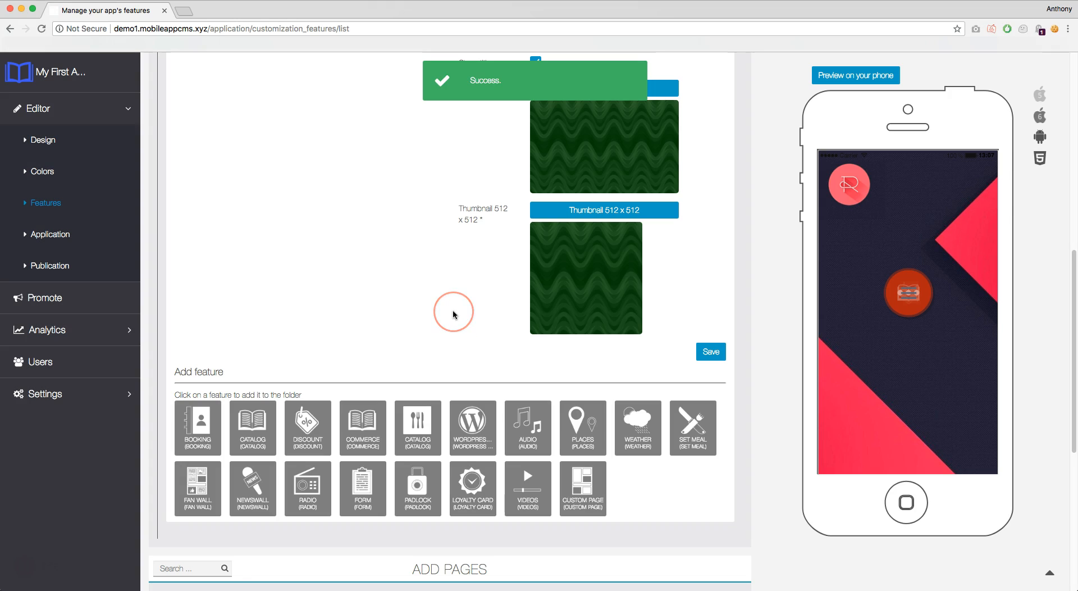
Reload the features page, block its file storage request, and reopen the Folders (v2) page from the app's pages
{"action": "scroll", "coordinate": [453, 313], "scroll_direction": "up", "scroll_amount": 5}
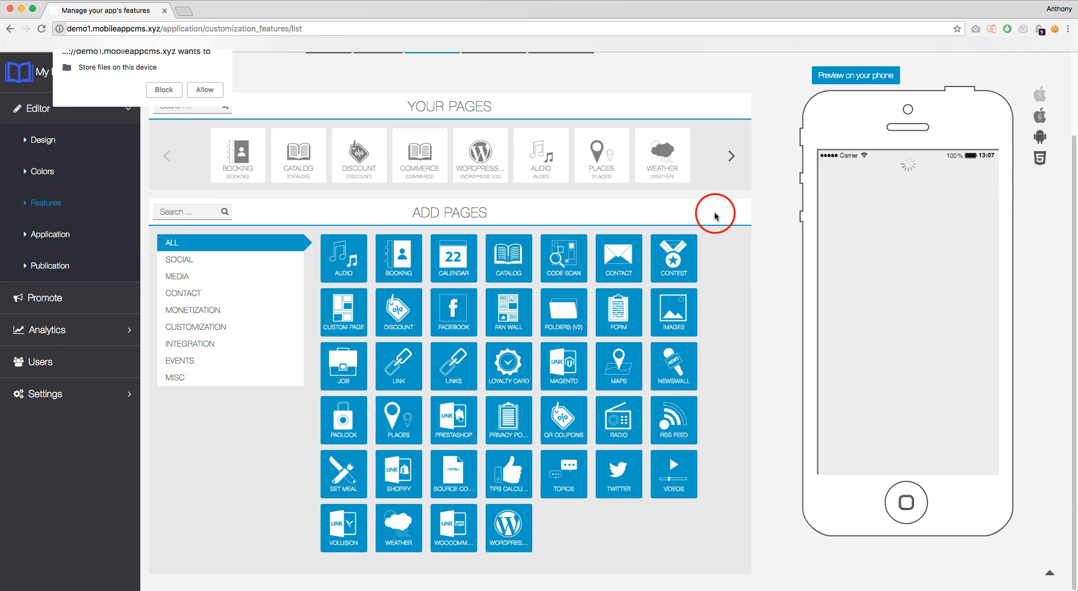
{"action": "left_click", "coordinate": [171, 92]}
{"action": "left_click", "coordinate": [732, 156]}
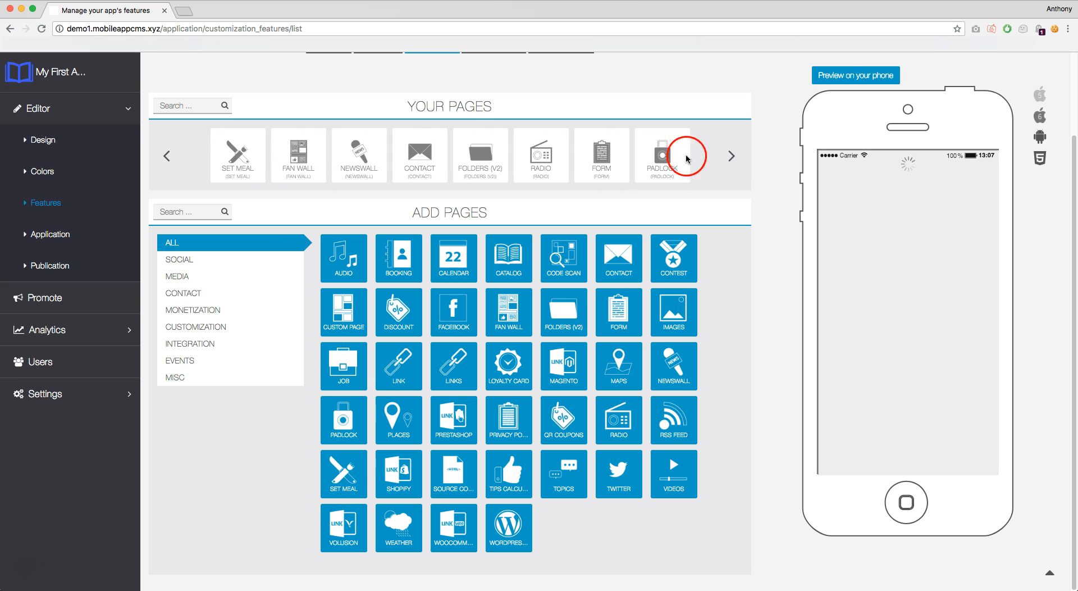
{"action": "left_click", "coordinate": [490, 157]}
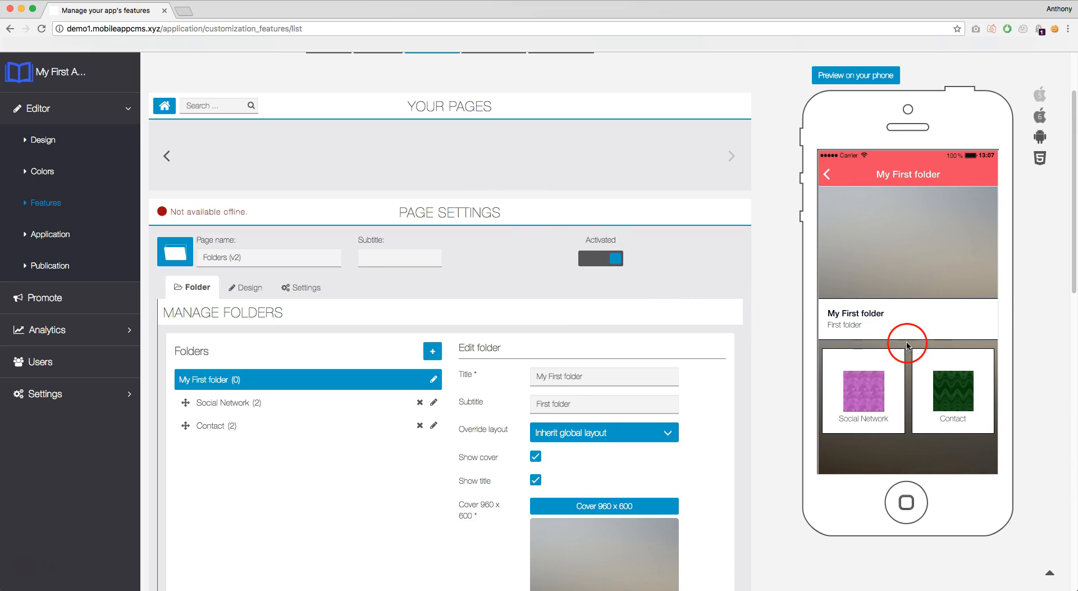
Examine the contents of the Social Network and Contact subfolders in the phone preview, returning to My First folder after each
{"action": "left_click", "coordinate": [875, 377]}
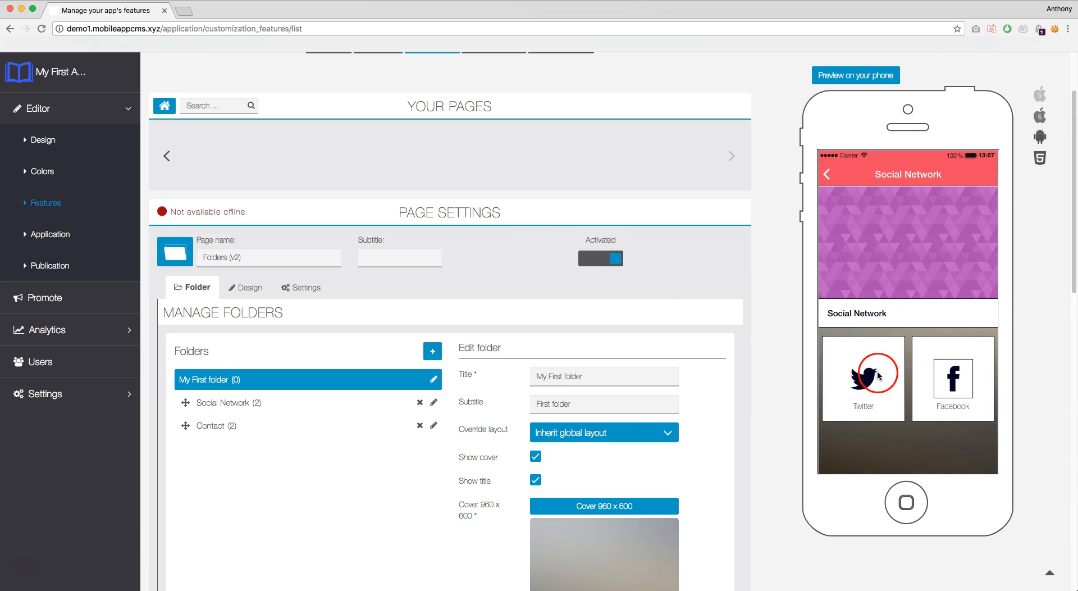
{"action": "left_click", "coordinate": [828, 174]}
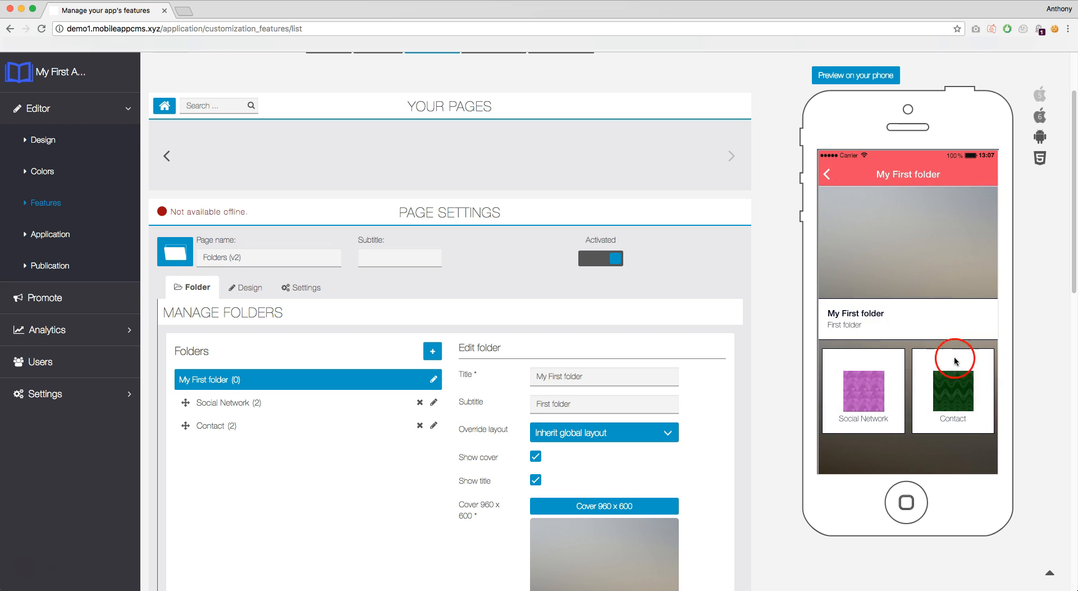
{"action": "left_click", "coordinate": [956, 382]}
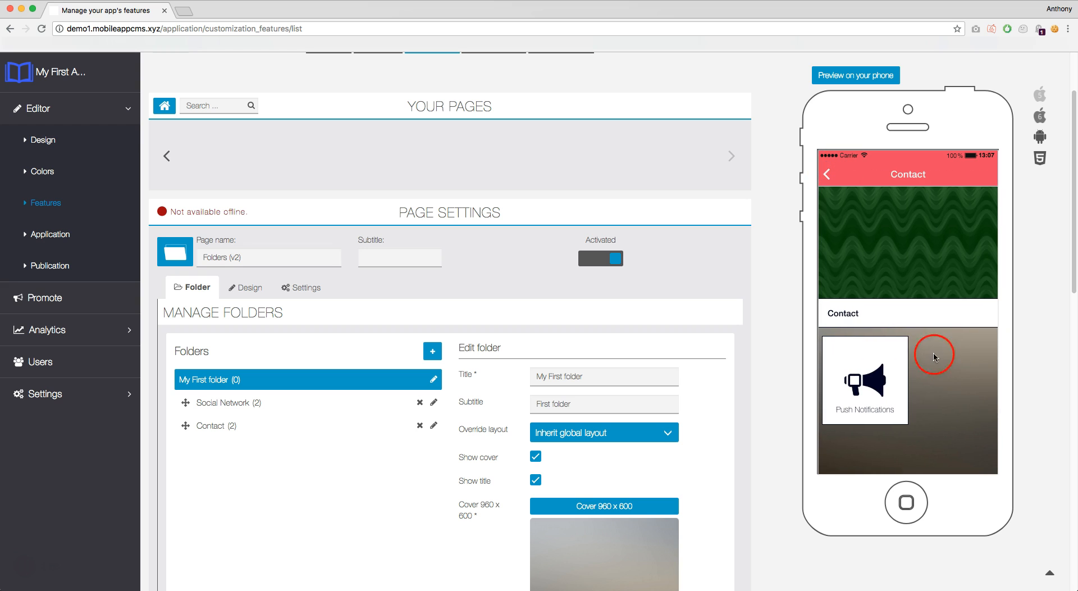
{"action": "left_click", "coordinate": [834, 174]}
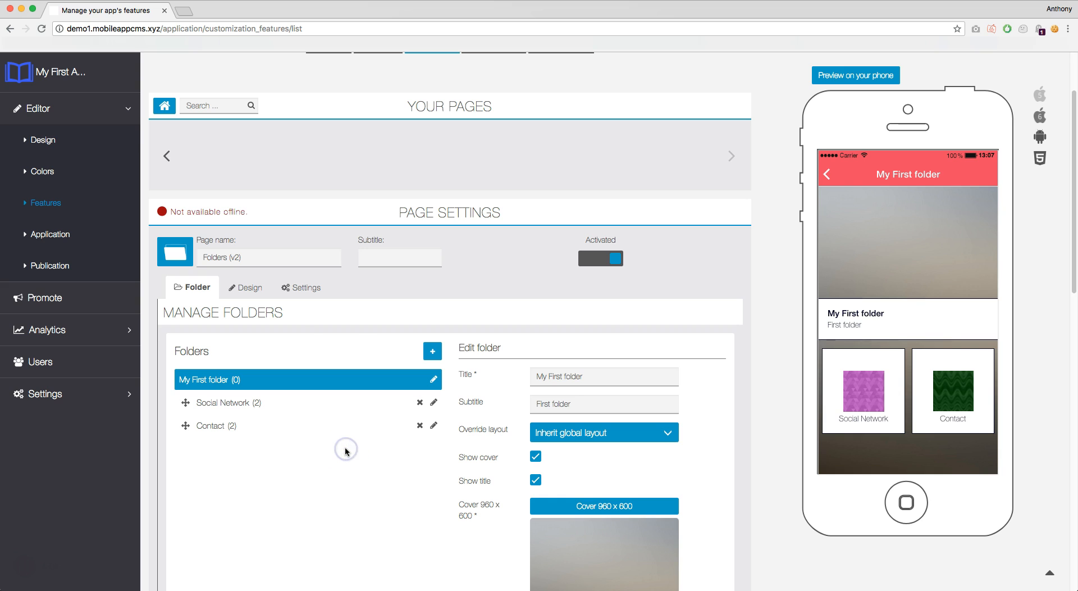
Enable search in folders and the card design in the Folders (v2) page settings
{"action": "left_click", "coordinate": [306, 287]}
{"action": "left_click", "coordinate": [318, 339]}
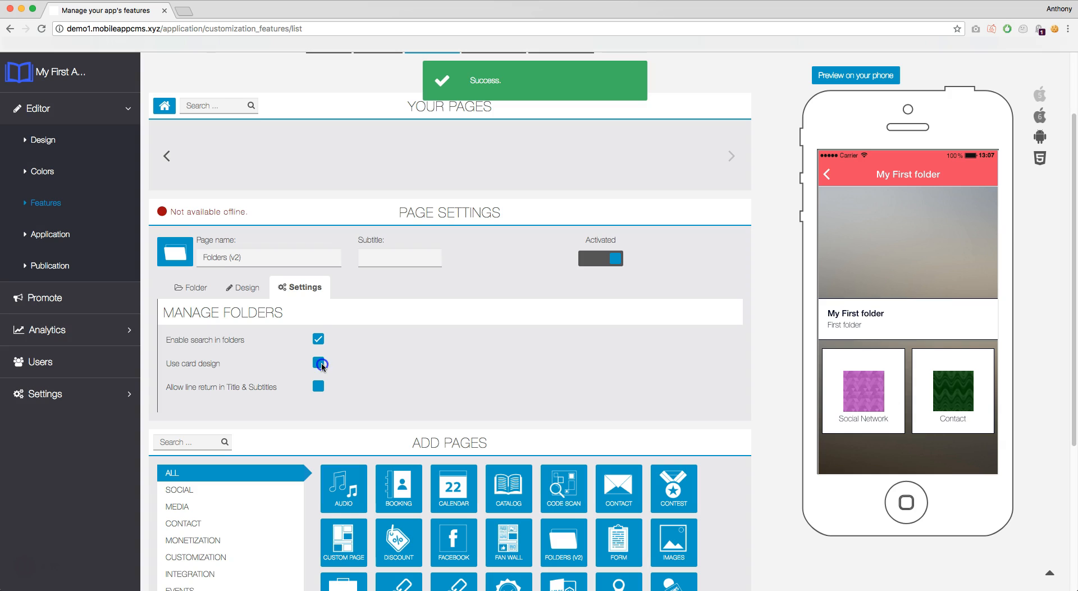
{"action": "left_click", "coordinate": [320, 363]}
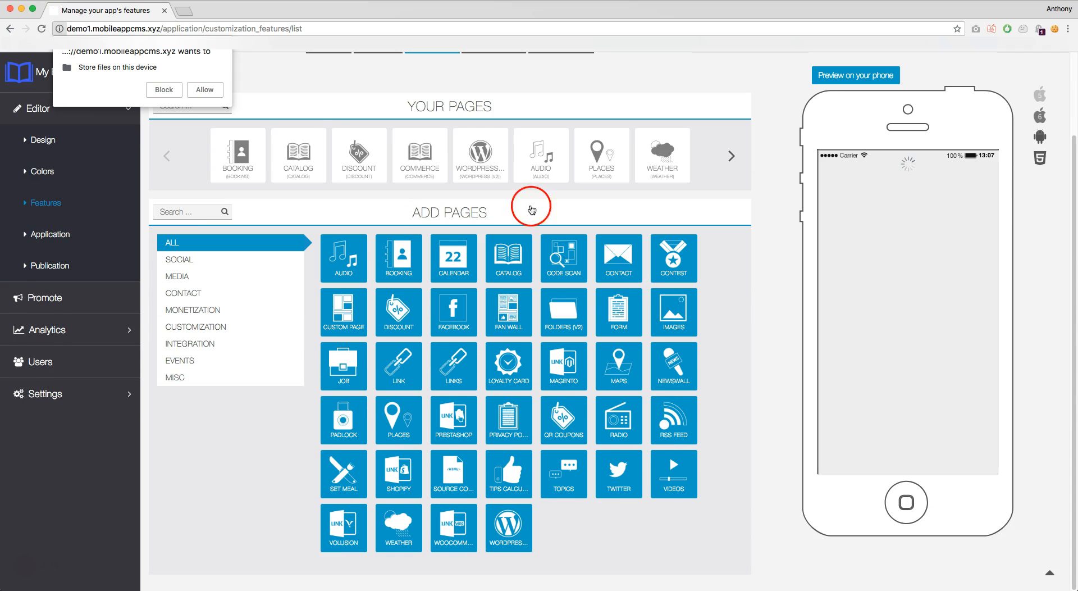
Block the file storage request and reopen the Folders (v2) page from the app's own pages
{"action": "left_click", "coordinate": [164, 90]}
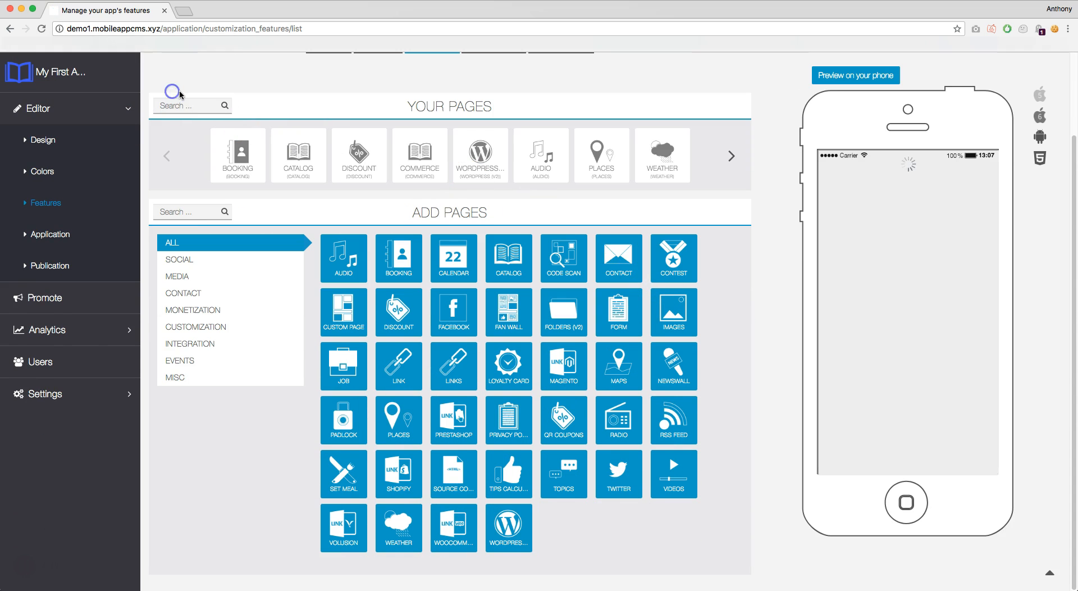
{"action": "left_click", "coordinate": [732, 157]}
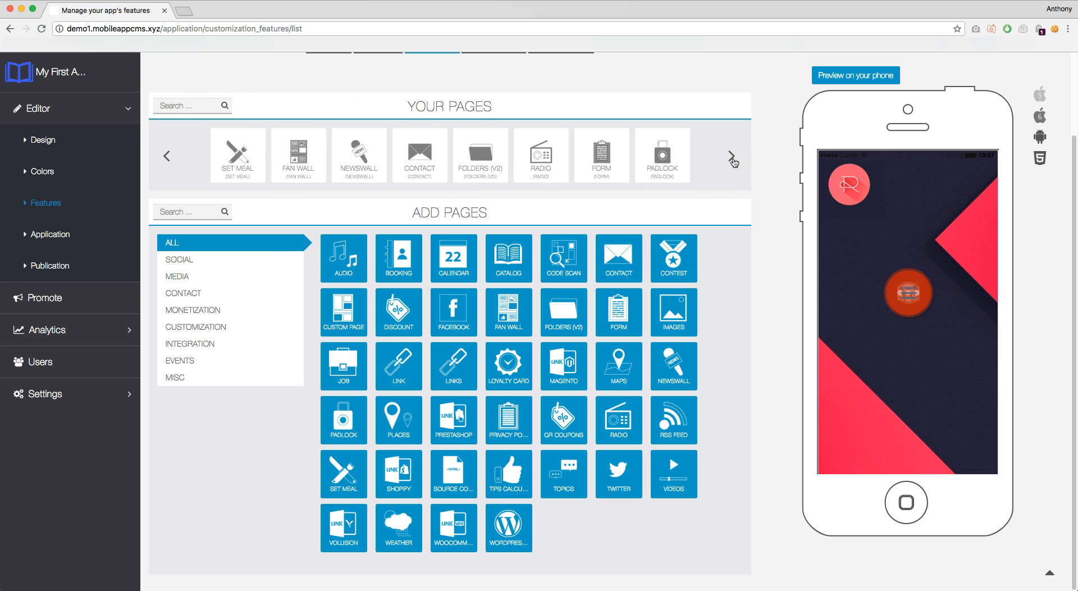
{"action": "left_click", "coordinate": [479, 155]}
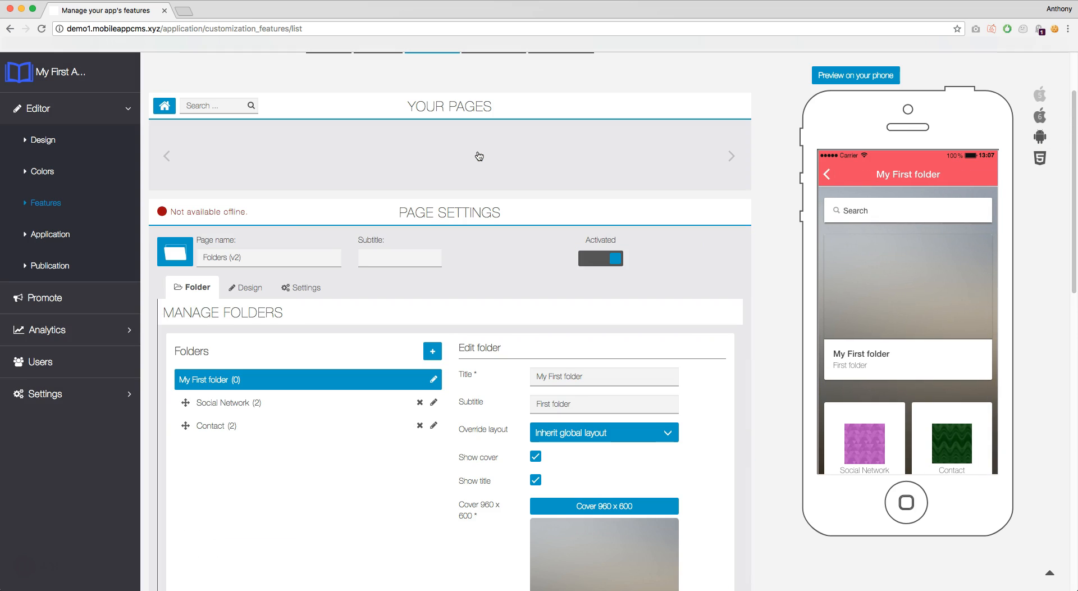
Search the folders for "Fac" in the phone preview, and clear the search text
{"action": "left_click", "coordinate": [879, 215]}
{"action": "type", "text": "Fac"}
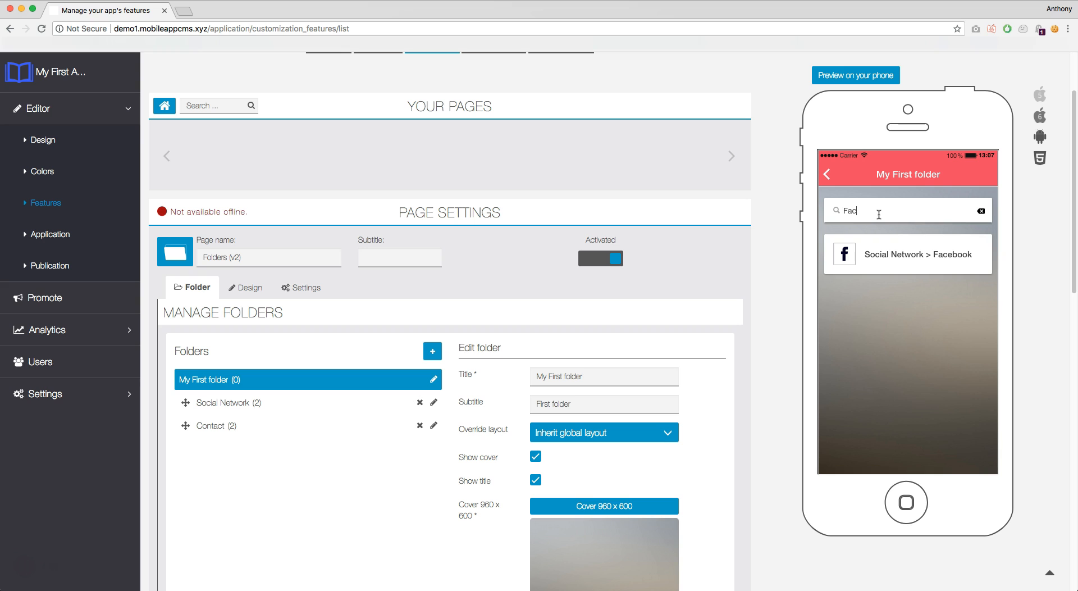
{"action": "key", "text": "BackSpace"}
{"action": "key", "text": "BackSpace"}
{"action": "key", "text": "BackSpace"}
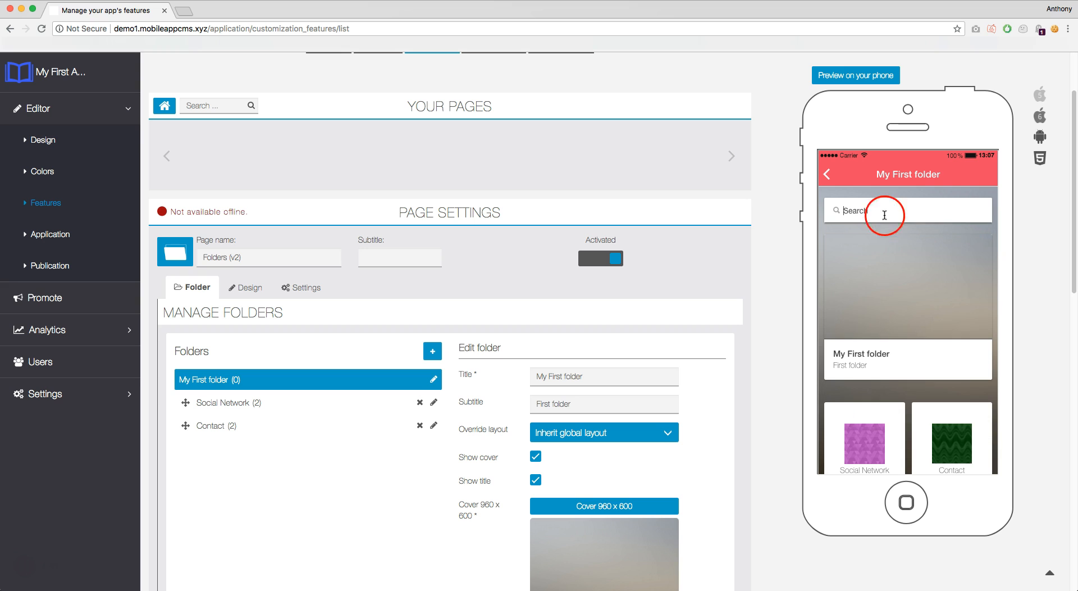
Examine the Social Network subfolder's card design in the phone preview and return to My First folder
{"action": "left_click_drag", "start_coordinate": [906, 393], "coordinate": [920, 332]}
{"action": "left_click", "coordinate": [879, 404]}
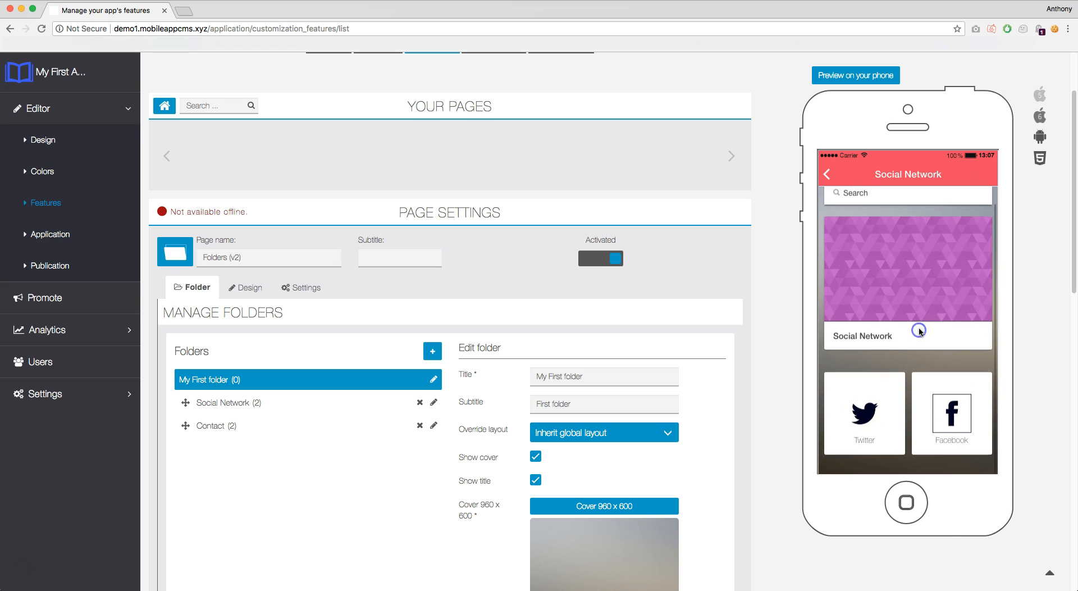
{"action": "left_click_drag", "start_coordinate": [879, 243], "coordinate": [713, 279]}
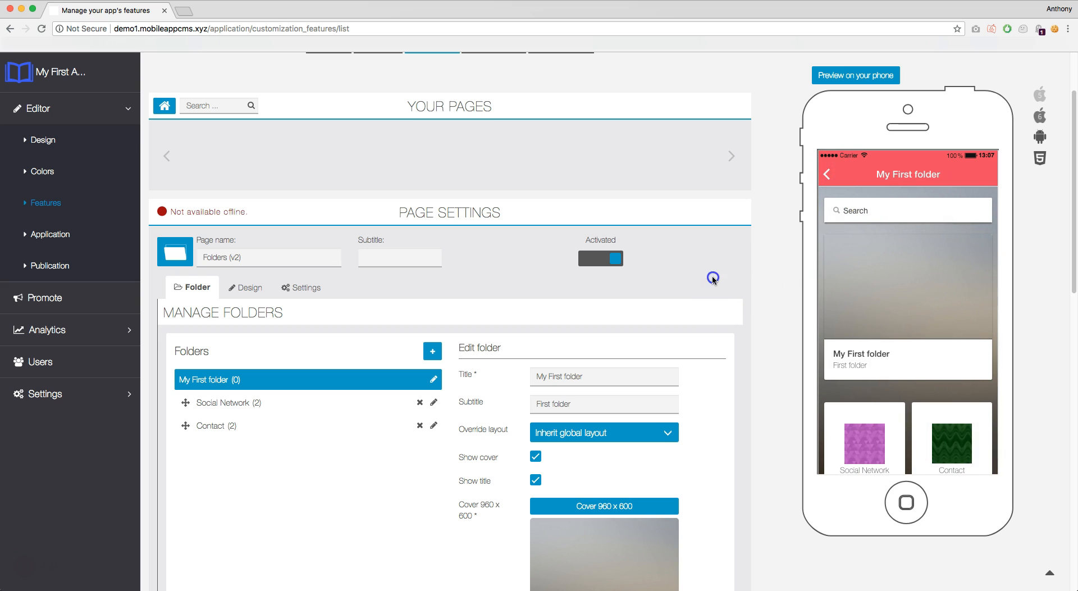